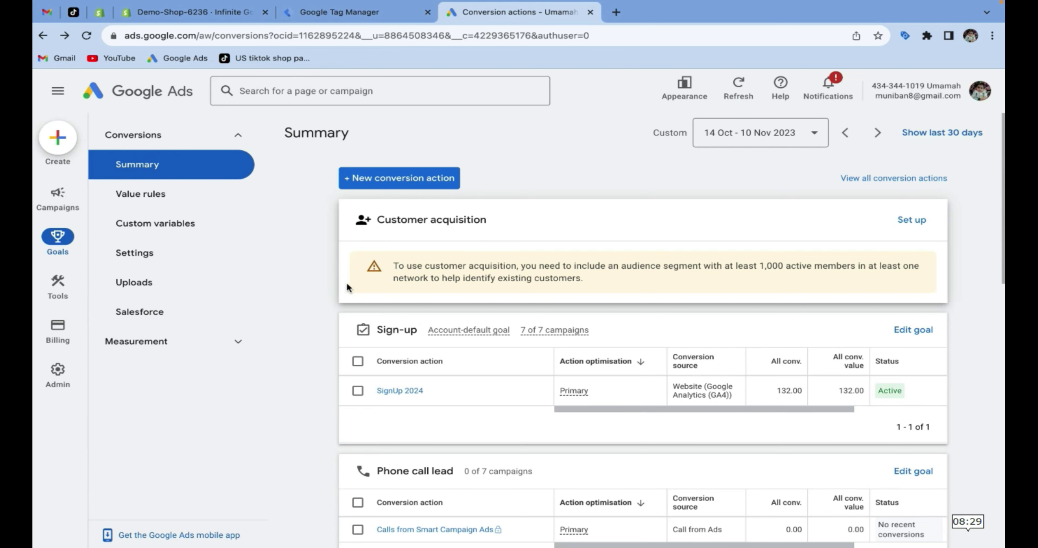
# - Review the conversion goals in Google Ads and the Demo Shop 6236 account in Google Tag Manager
pyautogui.scroll(-4, 355, 261)
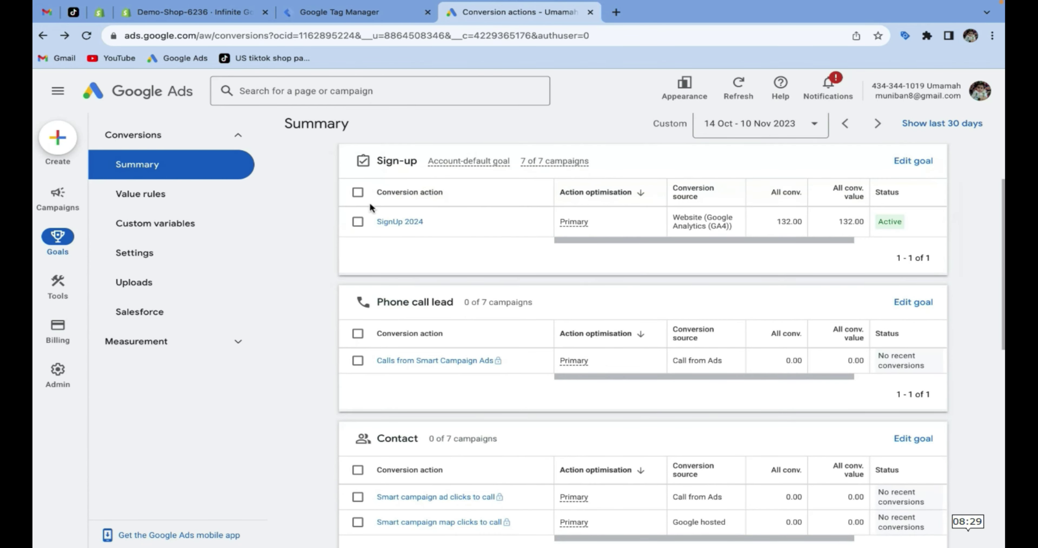
pyautogui.scroll(1, 384, 182)
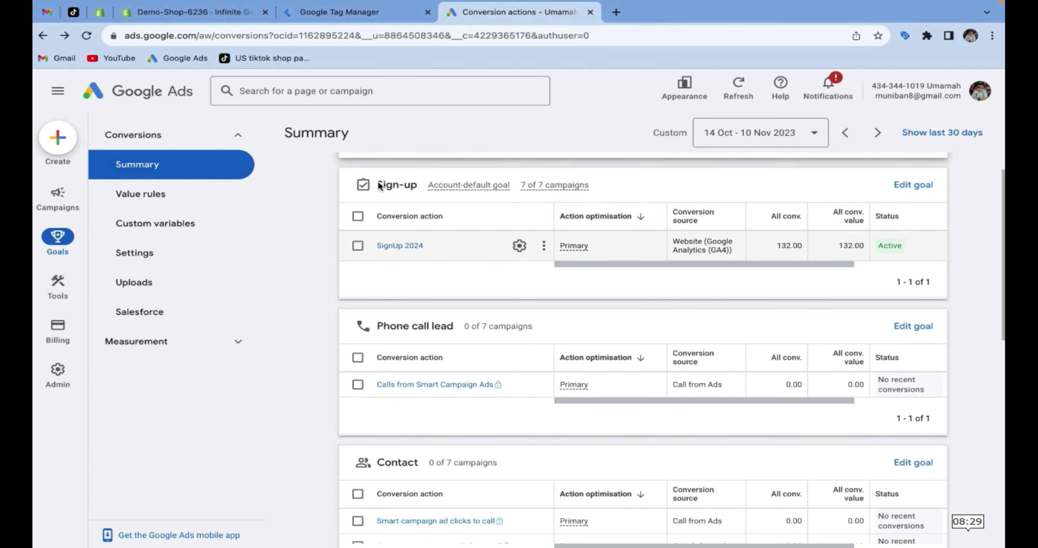
pyautogui.scroll(-3, 339, 310)
pyautogui.scroll(-6, 341, 310)
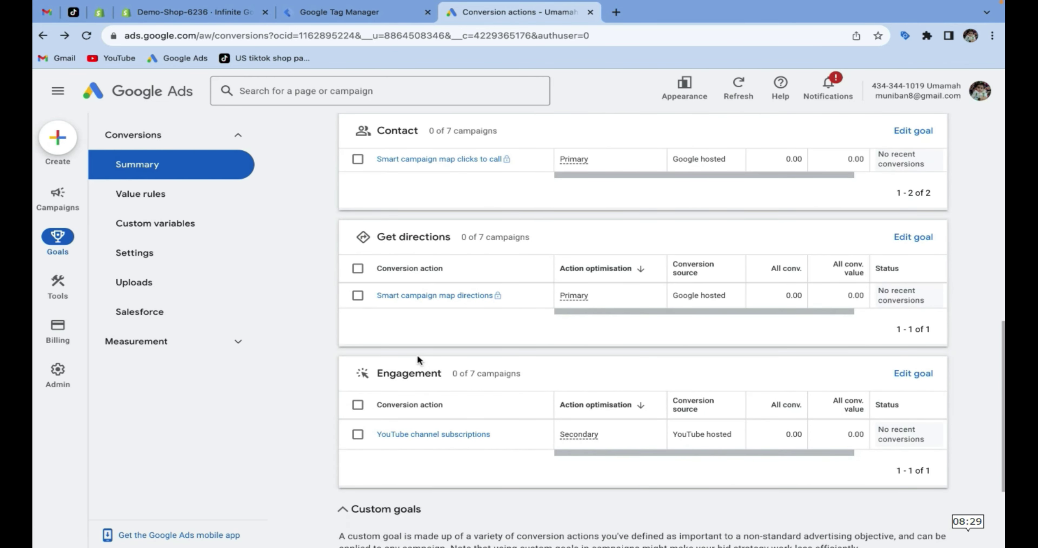
pyautogui.scroll(10, 423, 331)
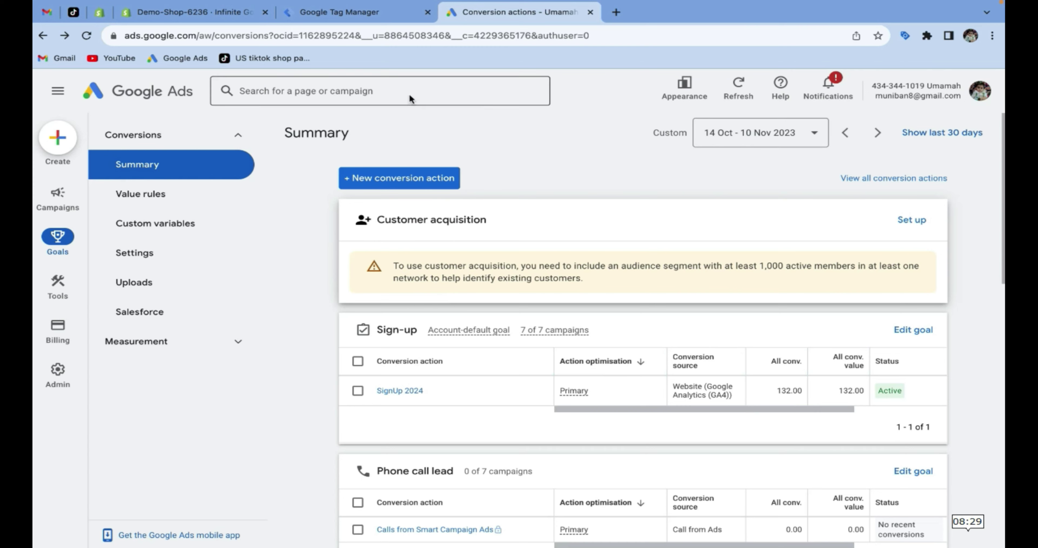
pyautogui.click(346, 16)
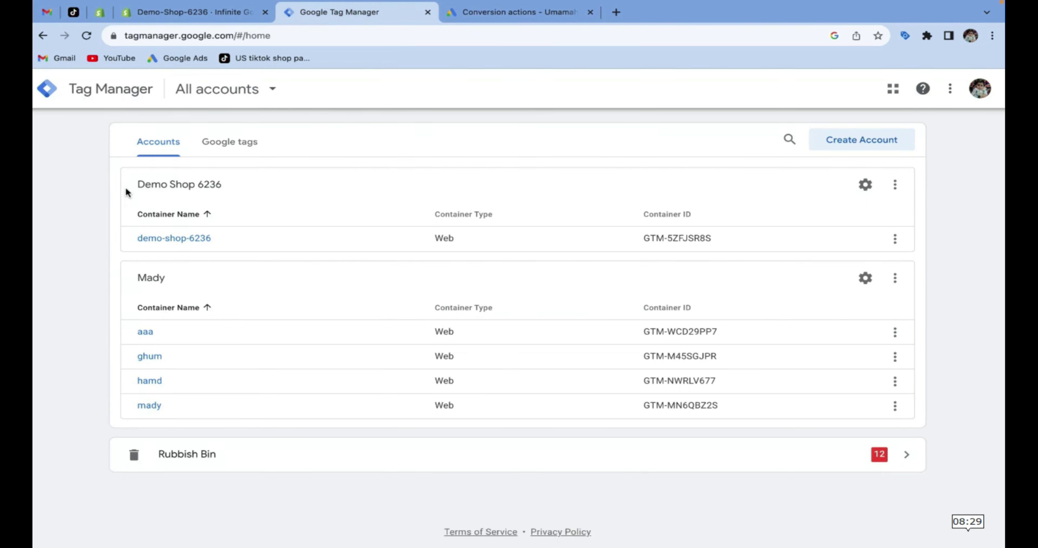
pyautogui.moveTo(125, 186); pyautogui.dragTo(220, 186)
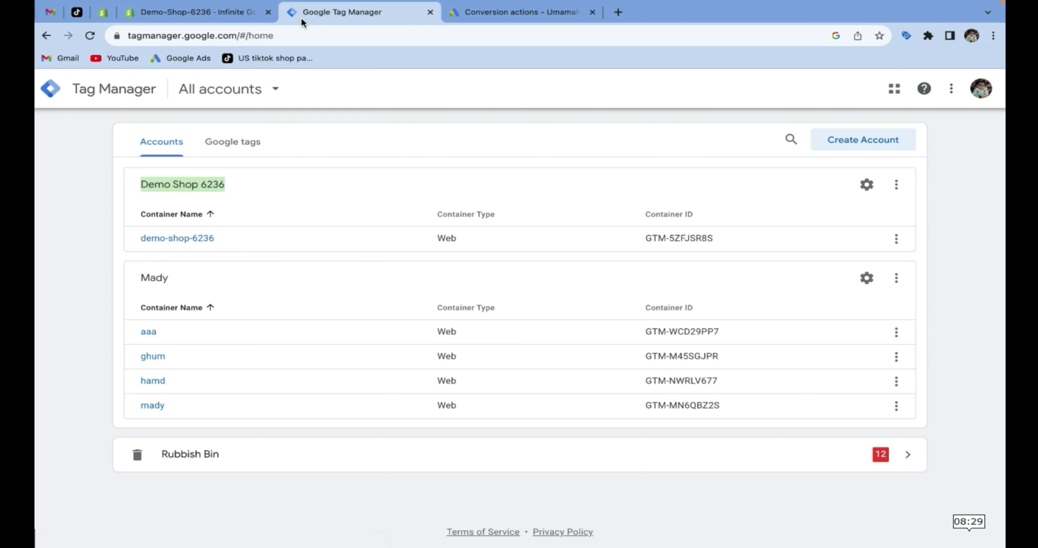
# - Start the Infinite Google Ads Tracking setup in Shopify and sign in with the existing Google account
pyautogui.click(210, 14)
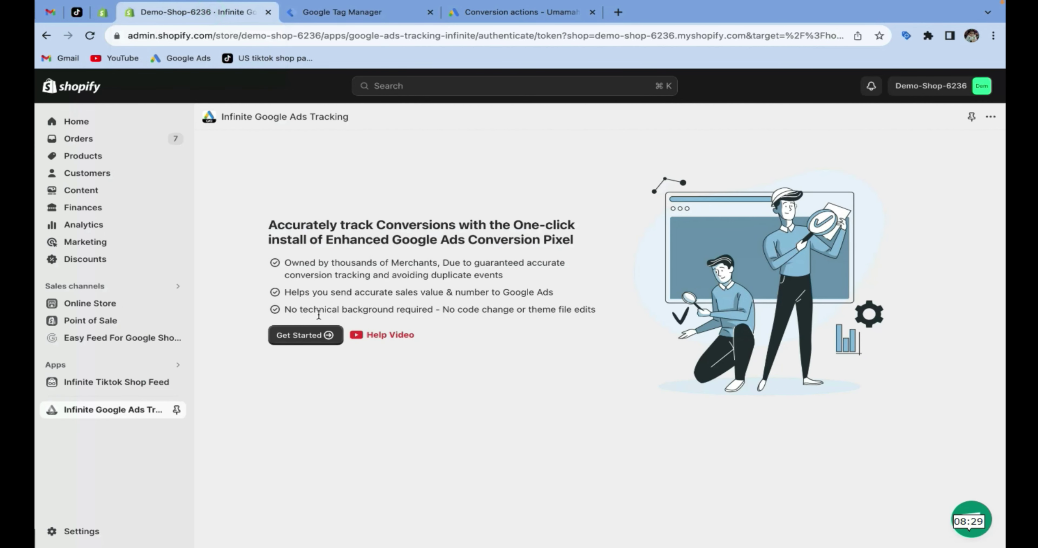
pyautogui.click(308, 337)
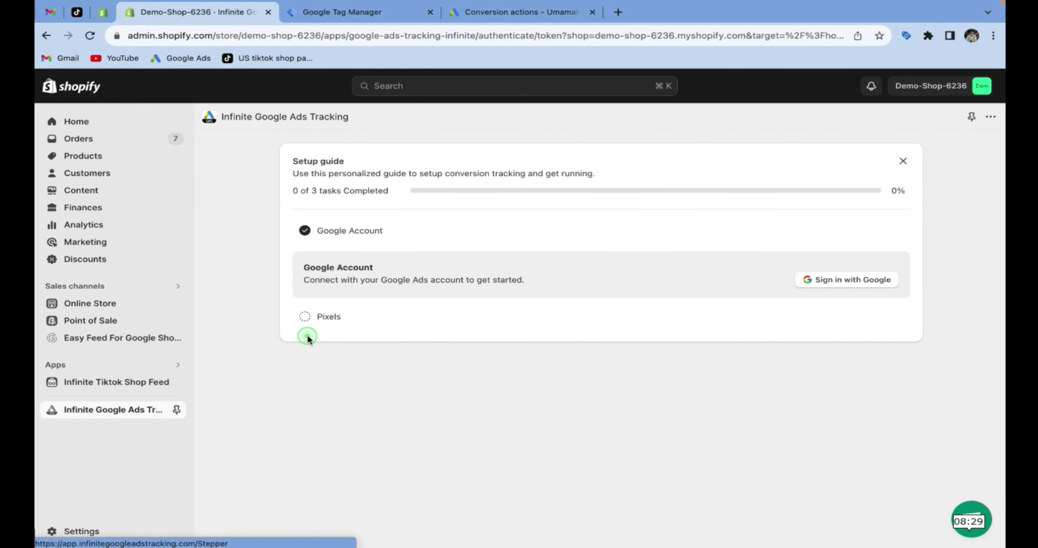
pyautogui.click(822, 282)
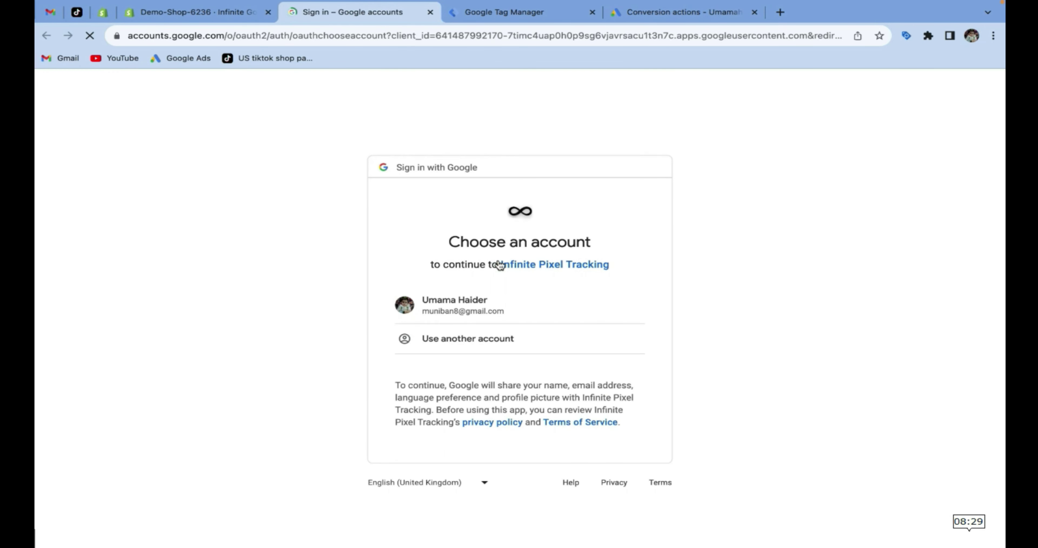
pyautogui.click(456, 308)
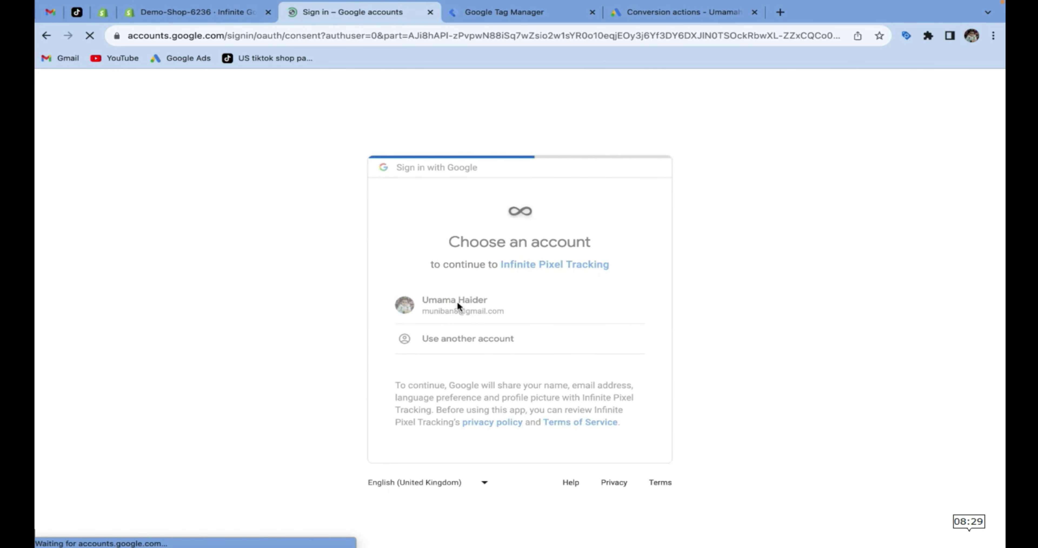
# - Grant Infinite Pixel Tracking all the requested Google Ads and Tag Manager permissions and continue to the setup guide
pyautogui.click(418, 285)
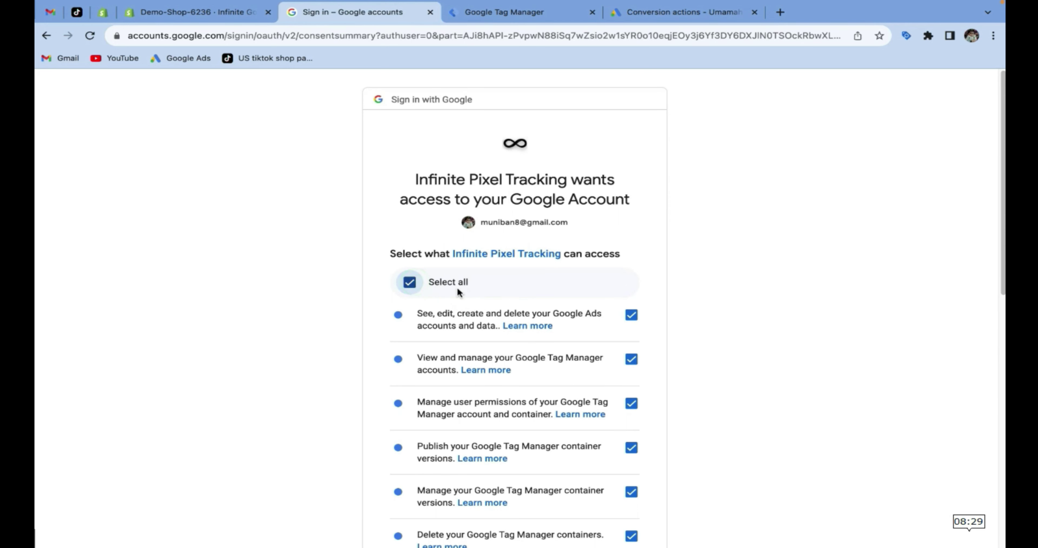
pyautogui.scroll(-8, 458, 290)
pyautogui.scroll(-3, 462, 307)
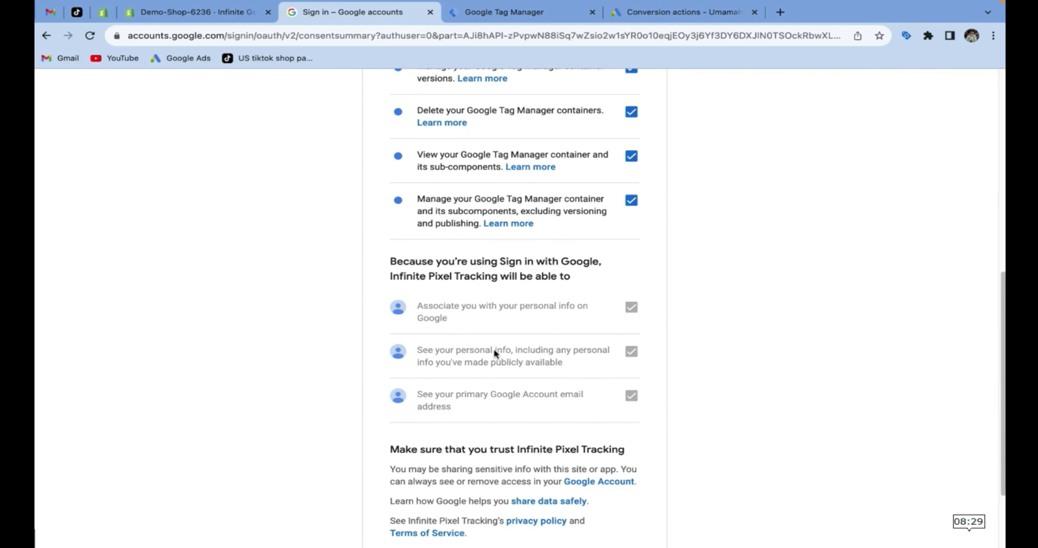
pyautogui.scroll(-3, 494, 353)
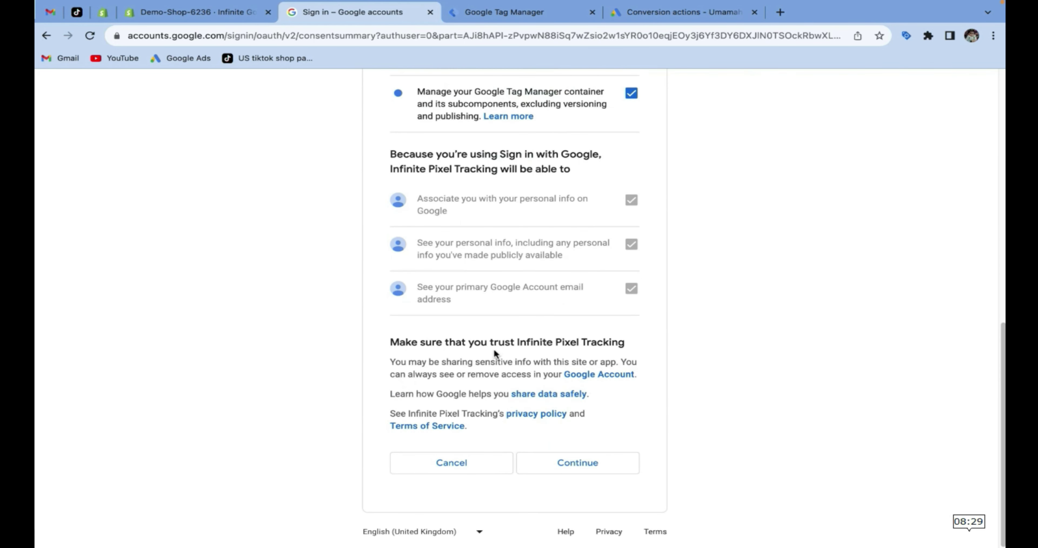
pyautogui.click(589, 461)
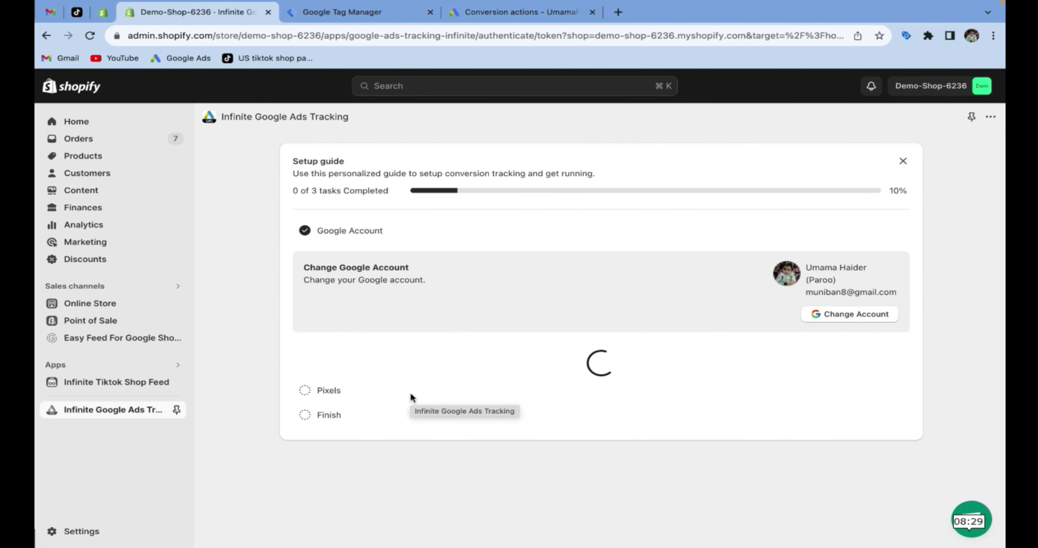
# - Select the Google Ads account and the Demo Shop 6236 Google Tag Manager account in the setup guide
pyautogui.moveTo(305, 358); pyautogui.dragTo(409, 358)
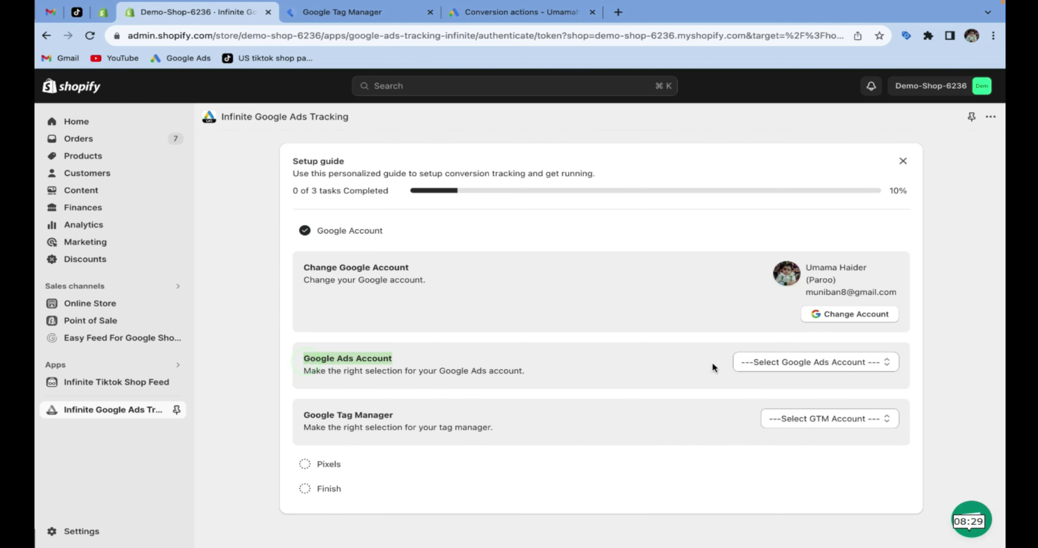
pyautogui.click(773, 362)
pyautogui.click(772, 375)
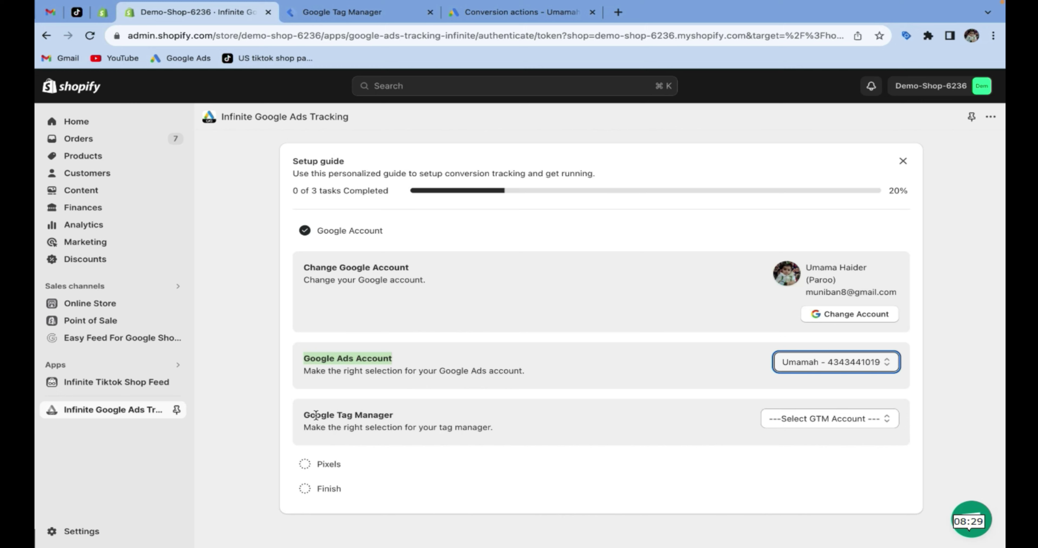
pyautogui.moveTo(315, 413); pyautogui.dragTo(380, 415)
pyautogui.click(857, 418)
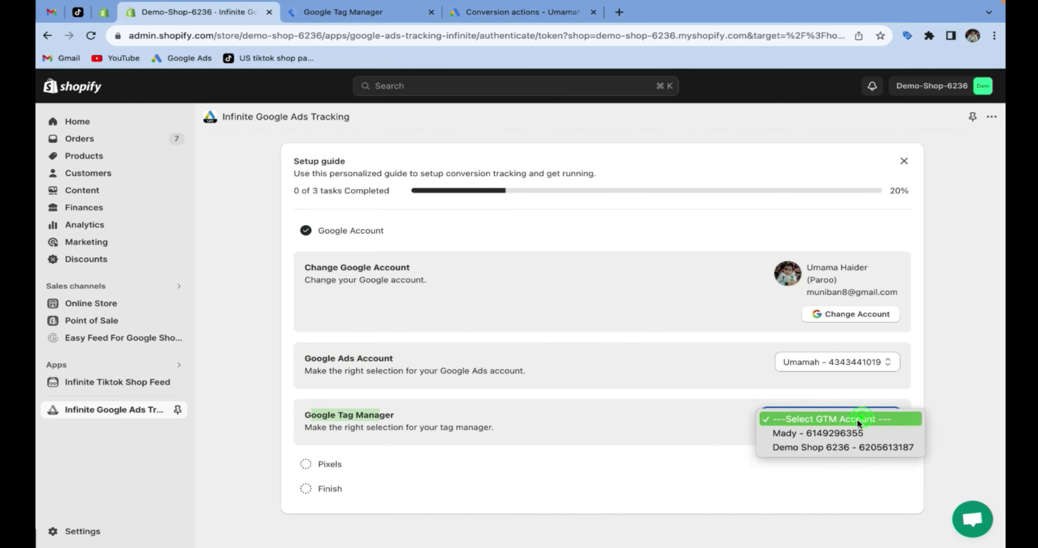
pyautogui.click(829, 447)
# - Create a new GTM container for the shop and continue to the Pixels stage
pyautogui.scroll(-1, 661, 446)
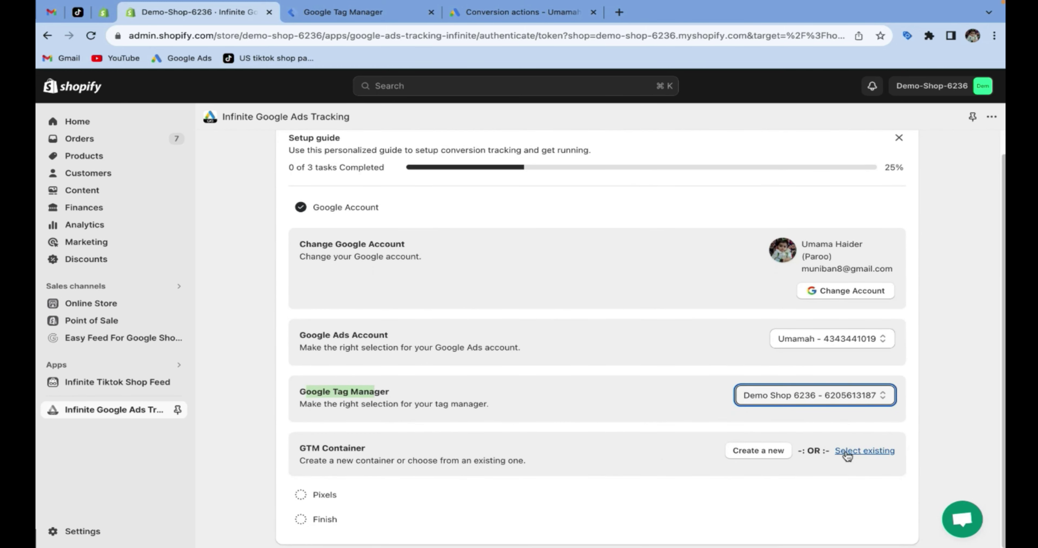
pyautogui.click(746, 452)
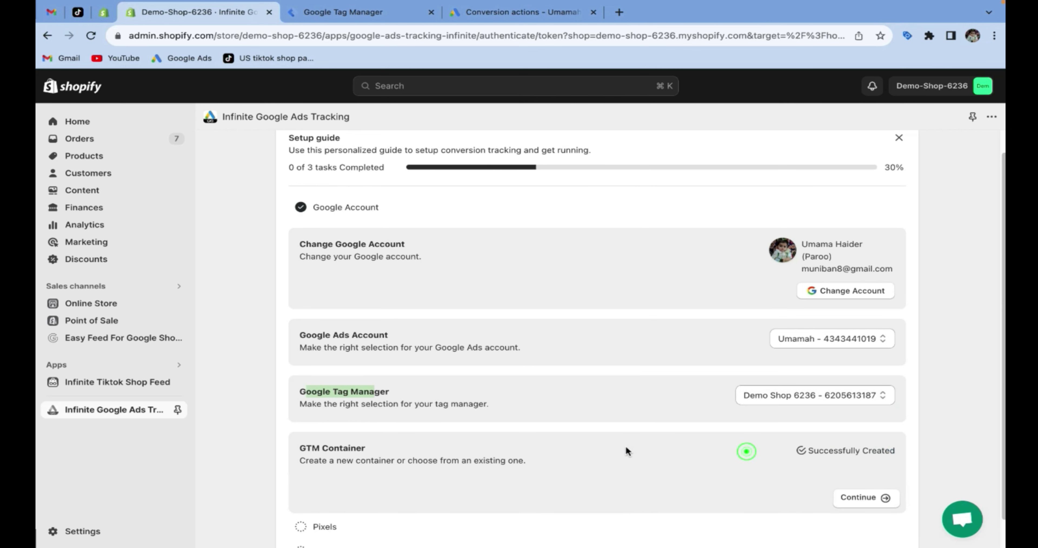
pyautogui.scroll(-1, 726, 447)
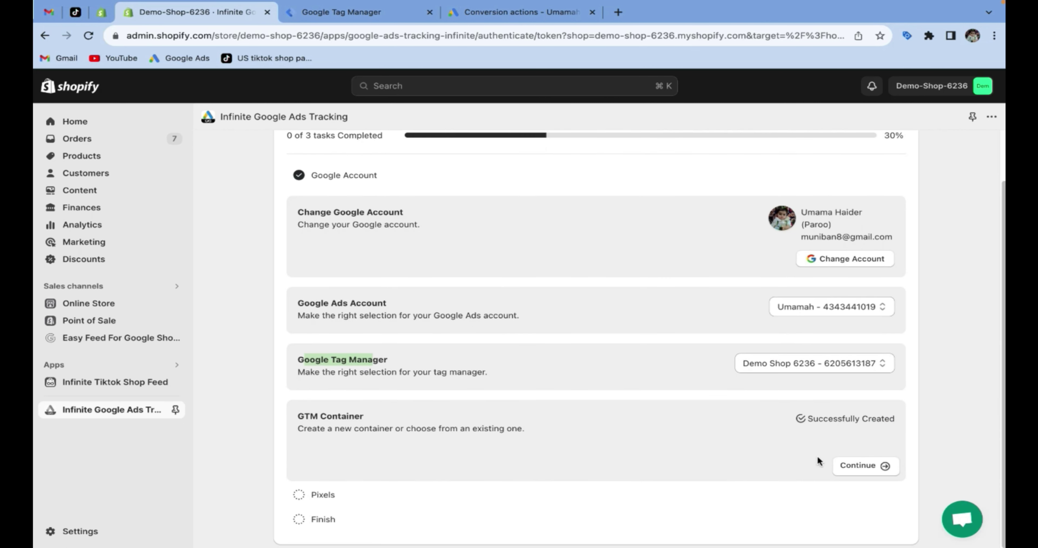
pyautogui.click(852, 470)
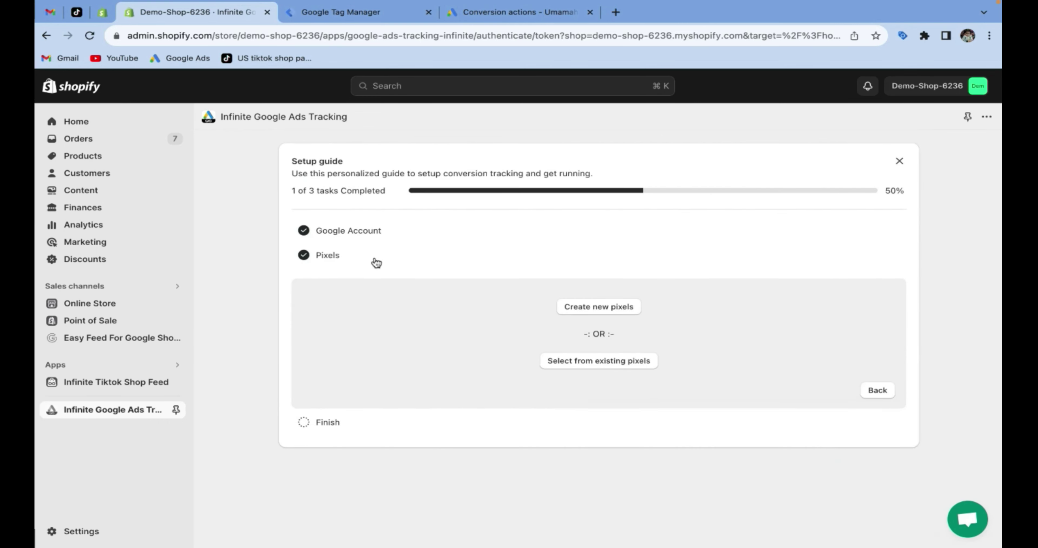
# - Check the existing conversion actions in Google Ads against the setup guide's Pixels stage
pyautogui.click(459, 12)
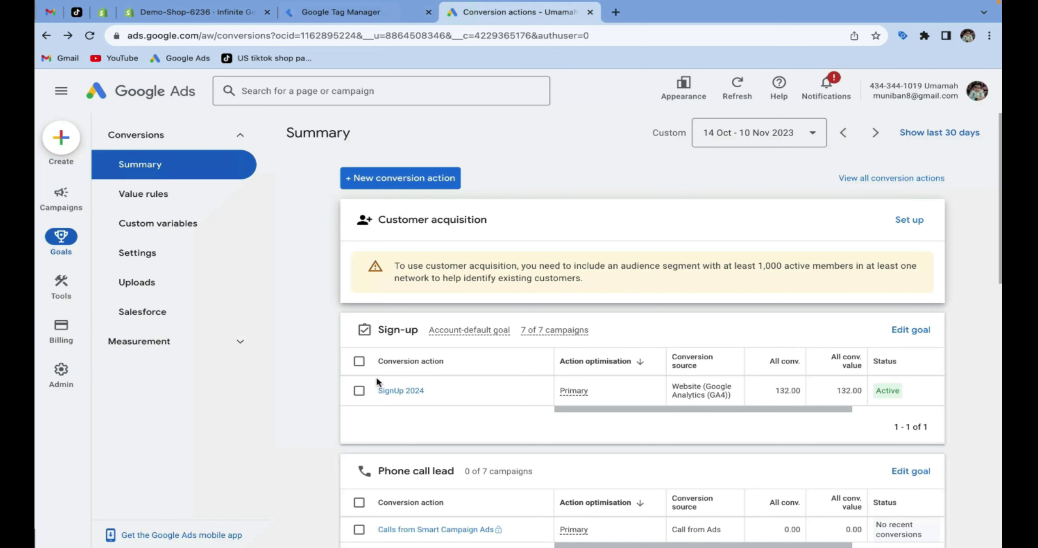
pyautogui.click(236, 14)
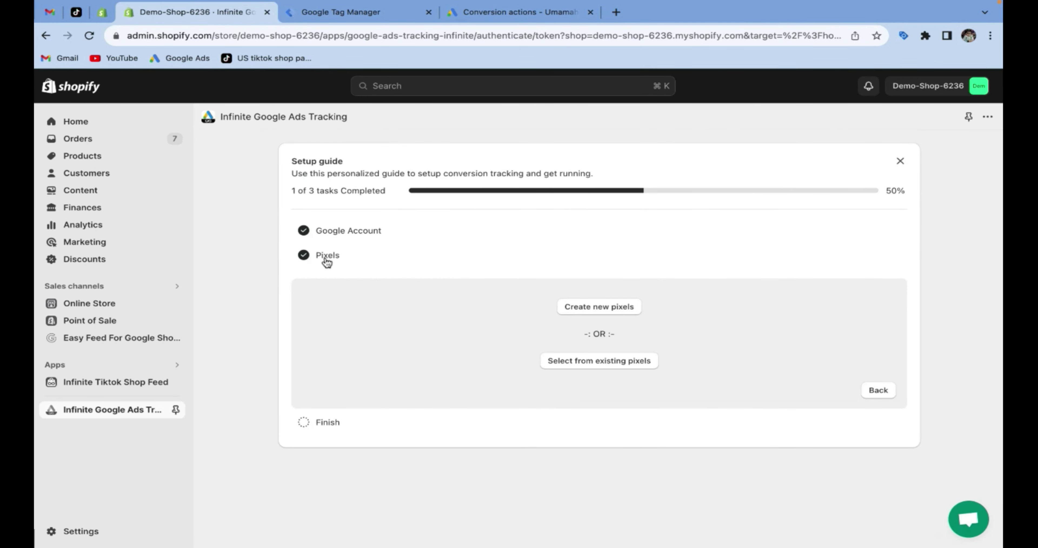
pyautogui.click(446, 17)
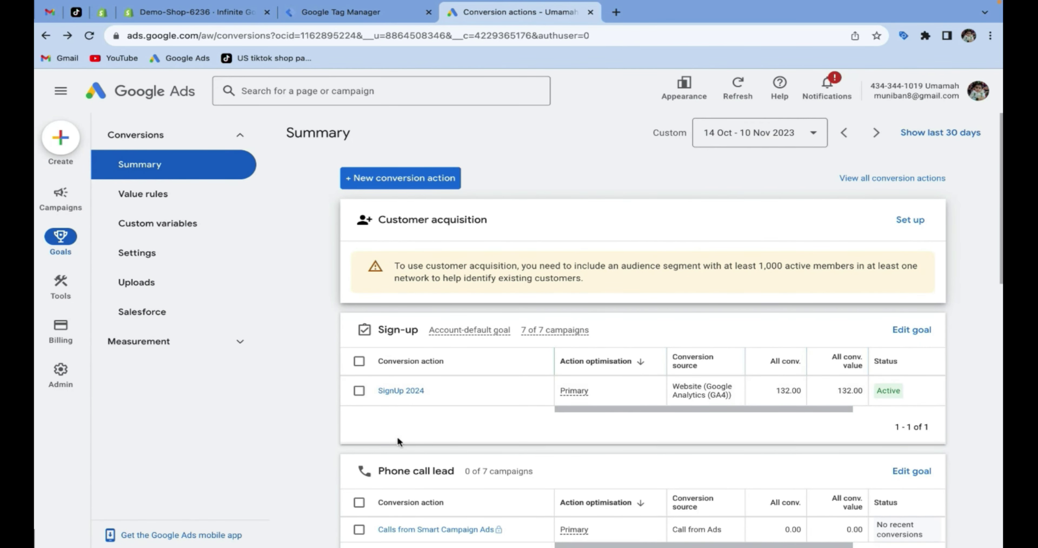
pyautogui.click(238, 15)
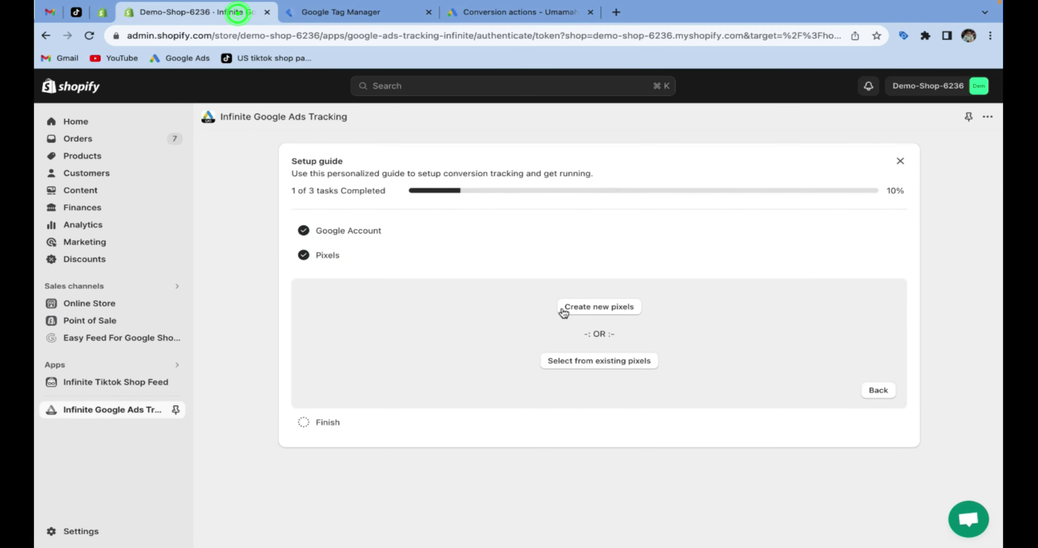
# - Create new pixels with every listed tracking option enabled, from Purchase Tracking through Include Taxes and Shipping
pyautogui.click(576, 307)
pyautogui.scroll(-5, 488, 354)
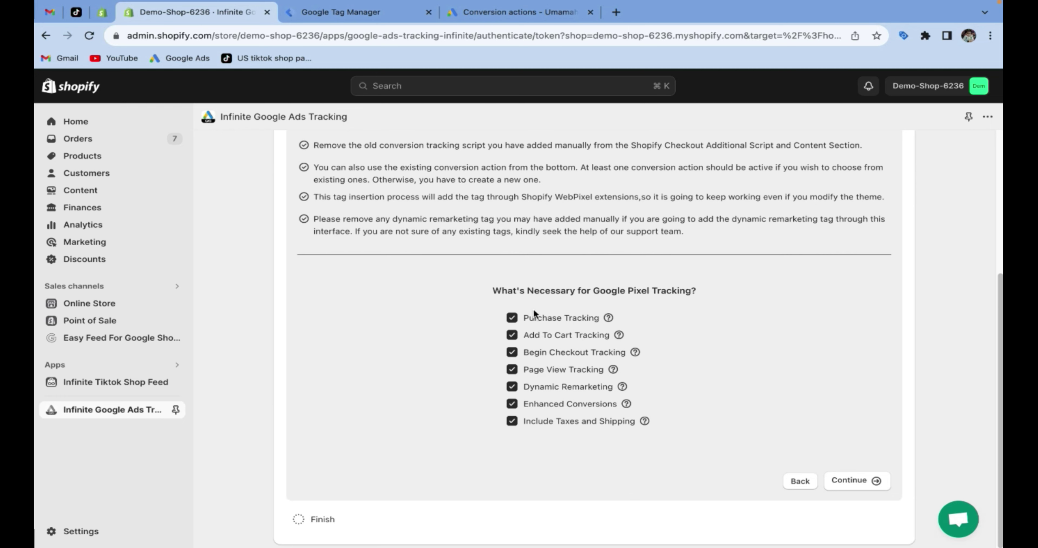
pyautogui.scroll(1, 317, 199)
pyautogui.scroll(3, 317, 199)
pyautogui.moveTo(310, 241); pyautogui.dragTo(581, 370)
pyautogui.scroll(-3, 407, 369)
pyautogui.click(401, 372)
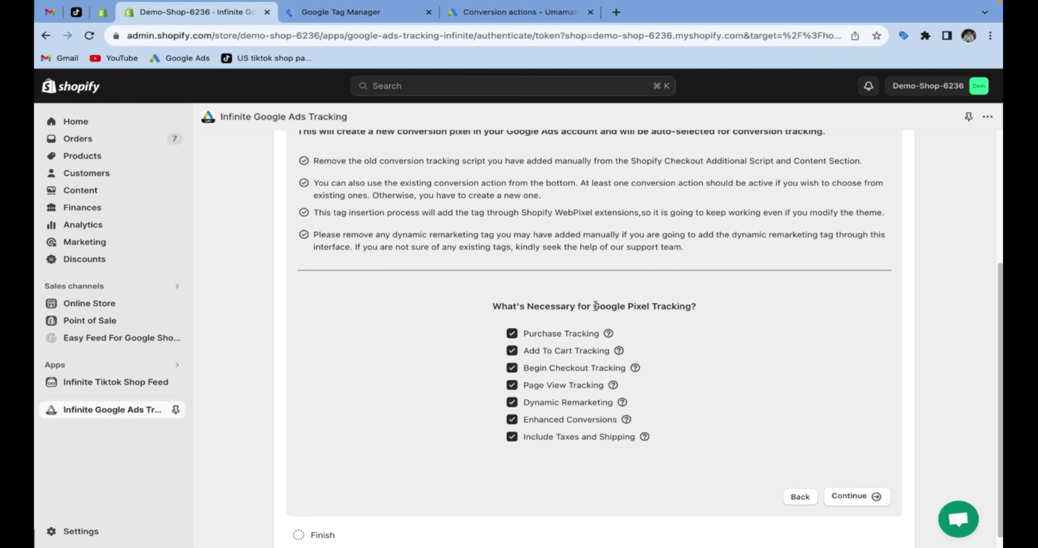
pyautogui.scroll(-1, 576, 439)
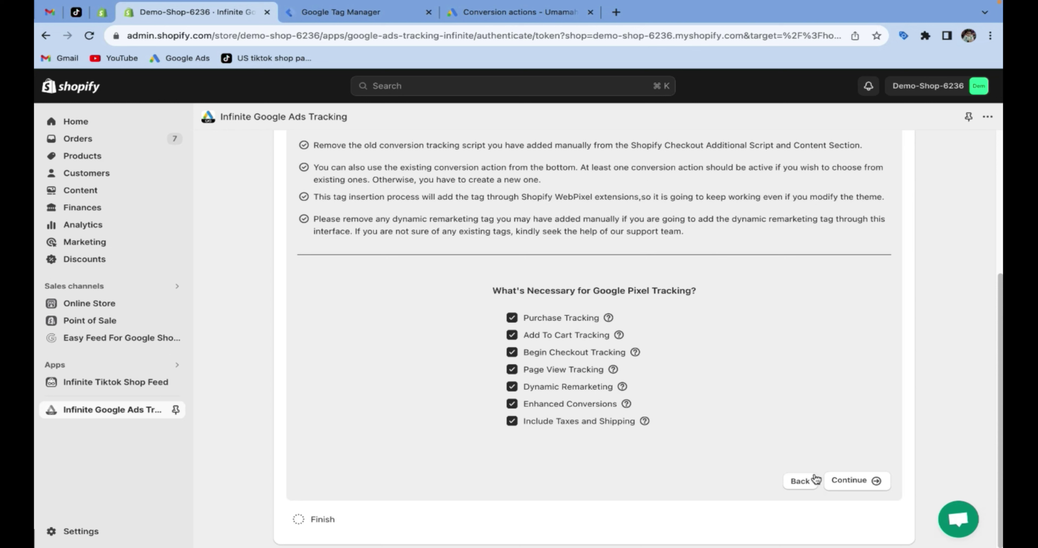
pyautogui.click(837, 481)
# - Copy the Infinite Google Ads Tracking script and open the shop's Checkout settings
pyautogui.moveTo(402, 315); pyautogui.dragTo(713, 314)
pyautogui.click(522, 449)
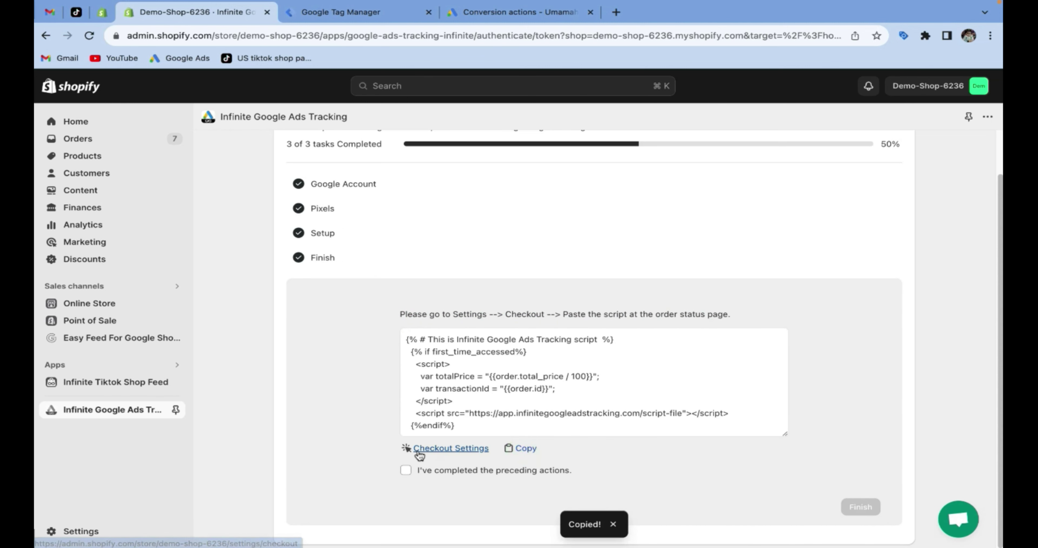
pyautogui.click(428, 449)
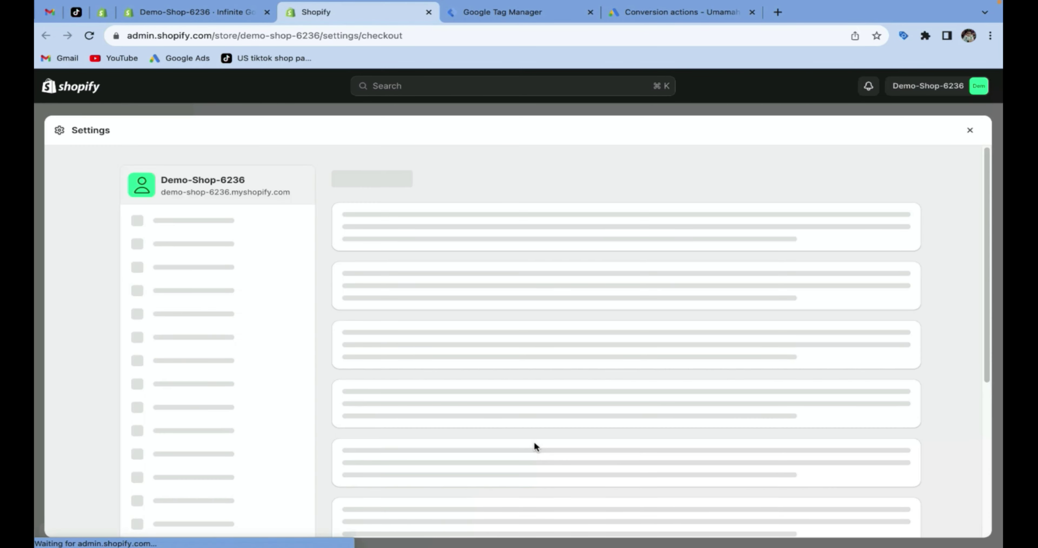
pyautogui.click(195, 321)
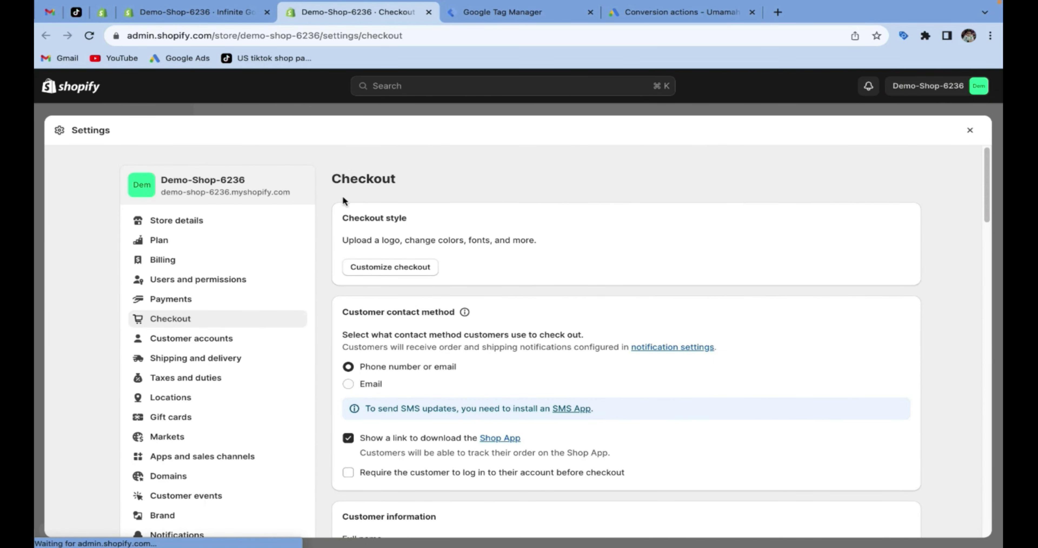
# - Paste the copied tracking script into the Order status page's Additional scripts and save the checkout settings
pyautogui.scroll(-20, 429, 336)
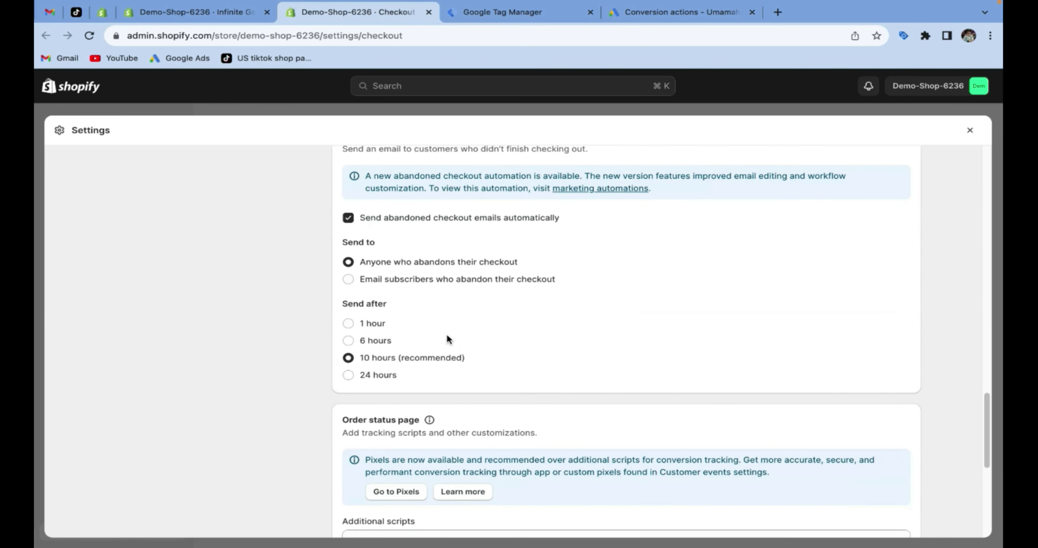
pyautogui.scroll(-6, 447, 338)
pyautogui.moveTo(349, 165); pyautogui.dragTo(410, 165)
pyautogui.tripleClick(410, 165)
pyautogui.click(375, 306)
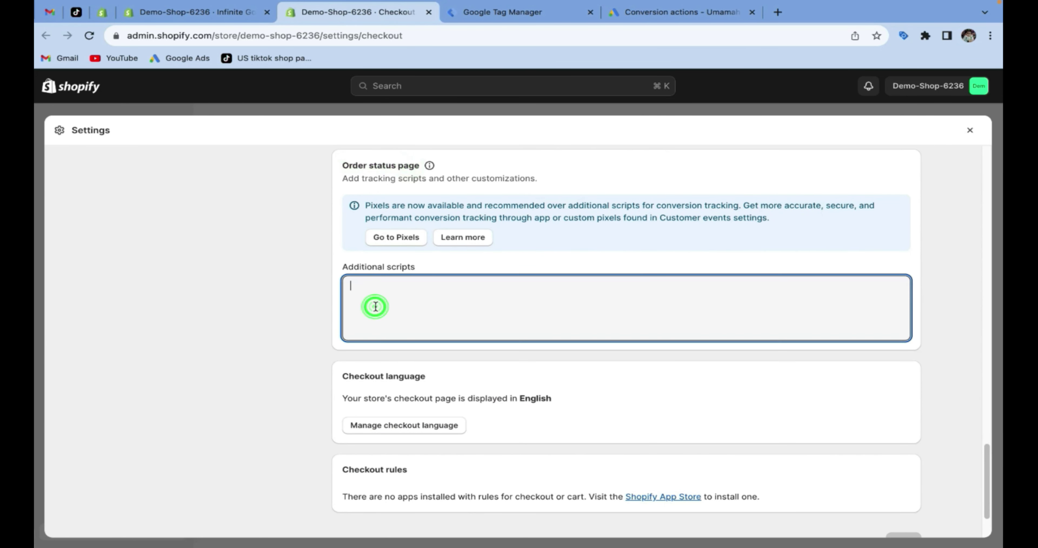
pyautogui.press('super+v')
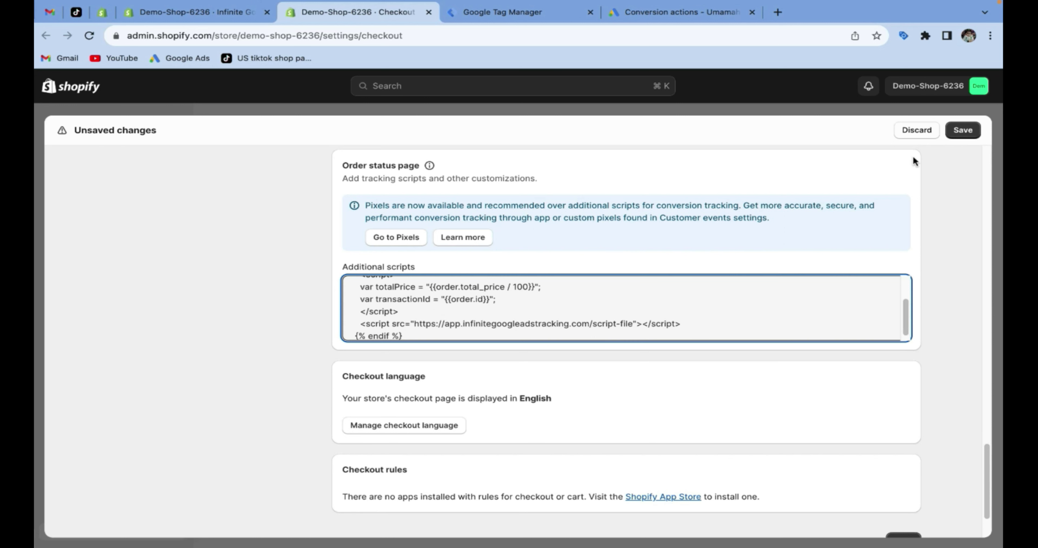
pyautogui.click(962, 130)
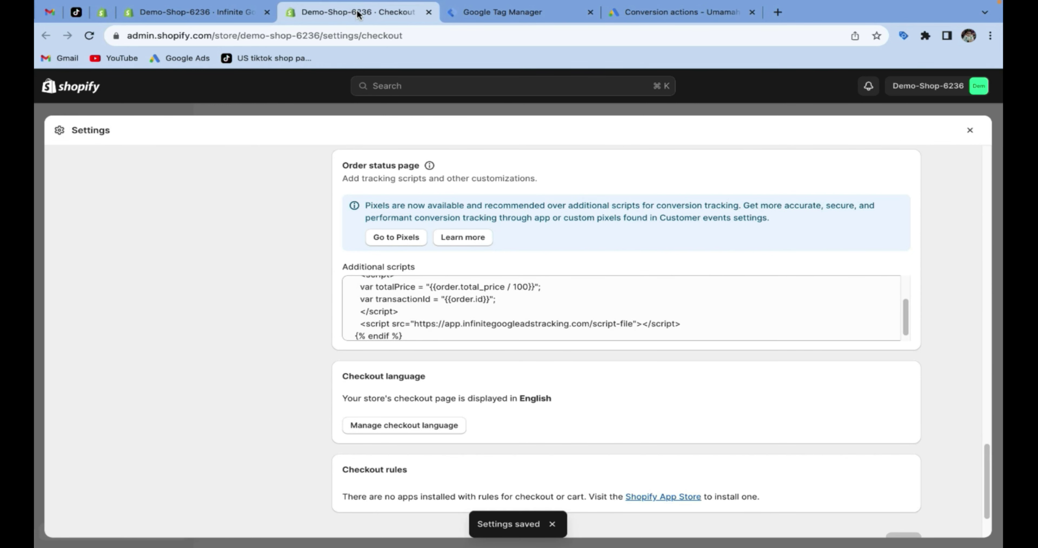
# - Close the checkout settings page and reload the Infinite Google Ads Tracking app to reach its dashboard
pyautogui.press('super+w')
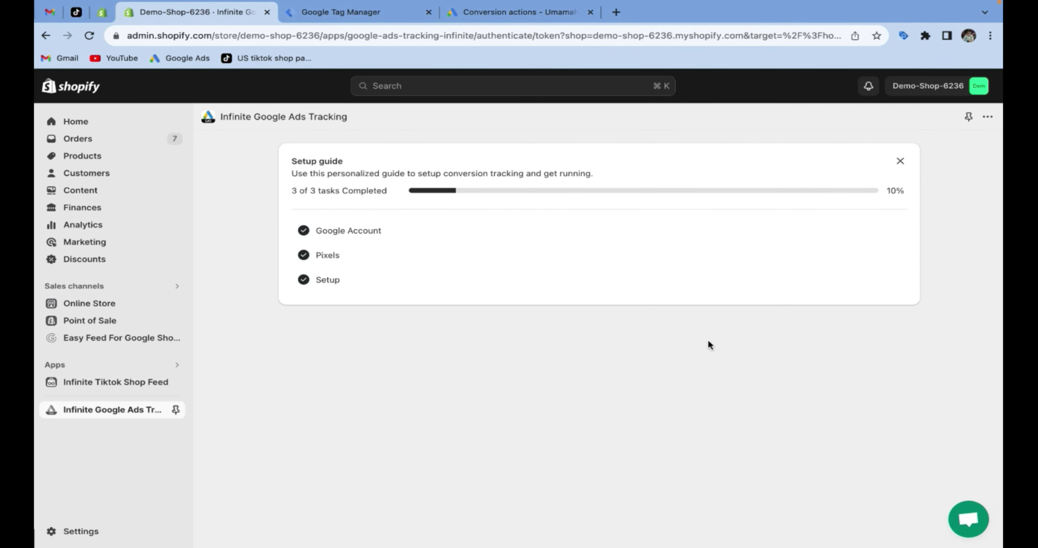
pyautogui.click(565, 287)
pyautogui.press('super+r')
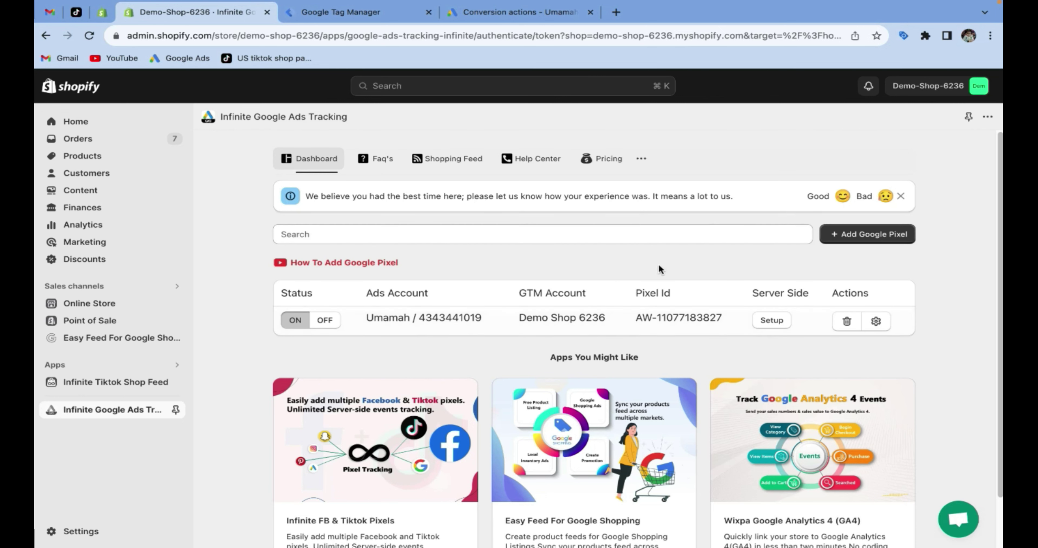
# - Review the infinitePixel conversion actions in Google Ads, from Purchase through Page view, including the Page view action's status details
pyautogui.click(519, 13)
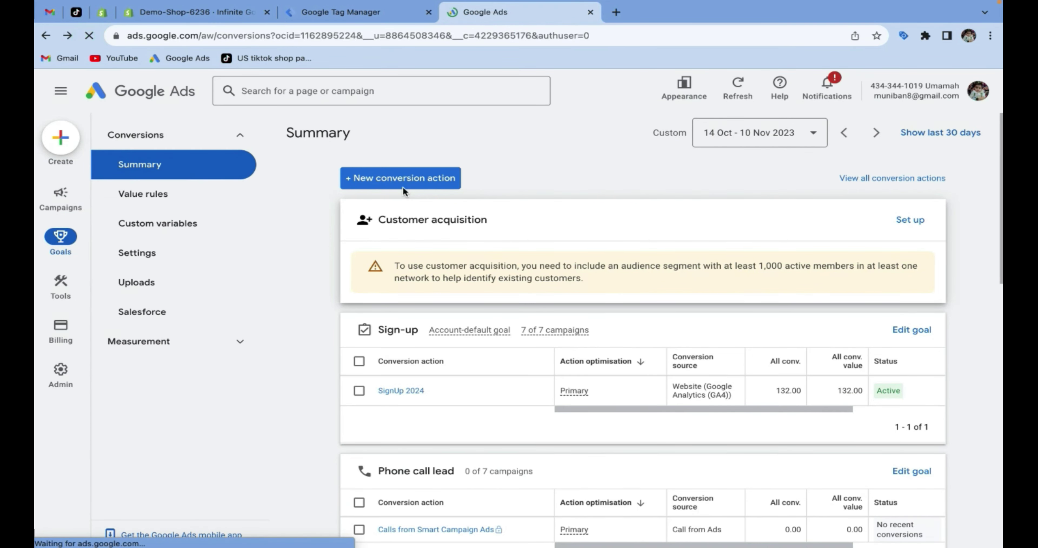
pyautogui.scroll(-2, 454, 287)
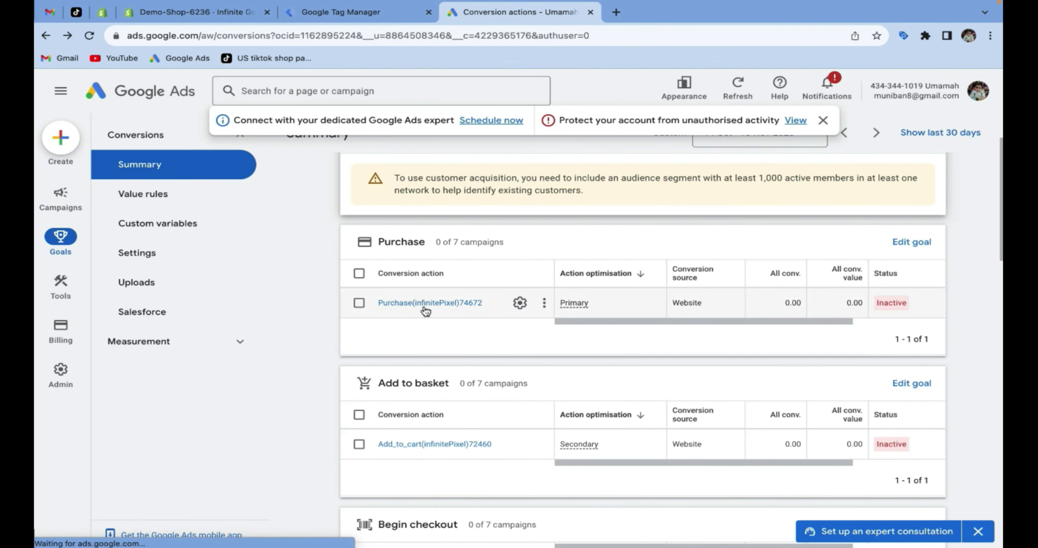
pyautogui.scroll(-1, 437, 312)
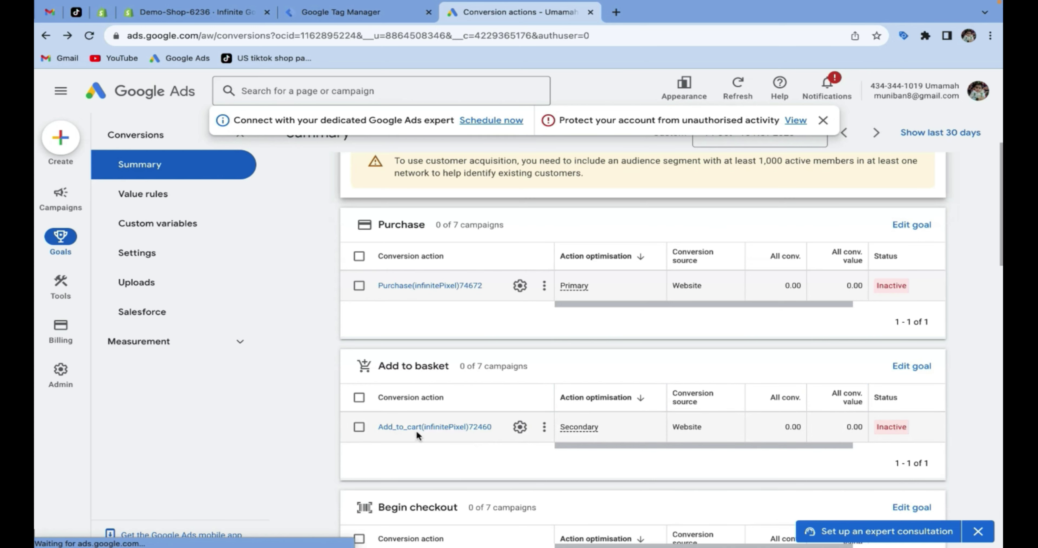
pyautogui.scroll(-3, 416, 430)
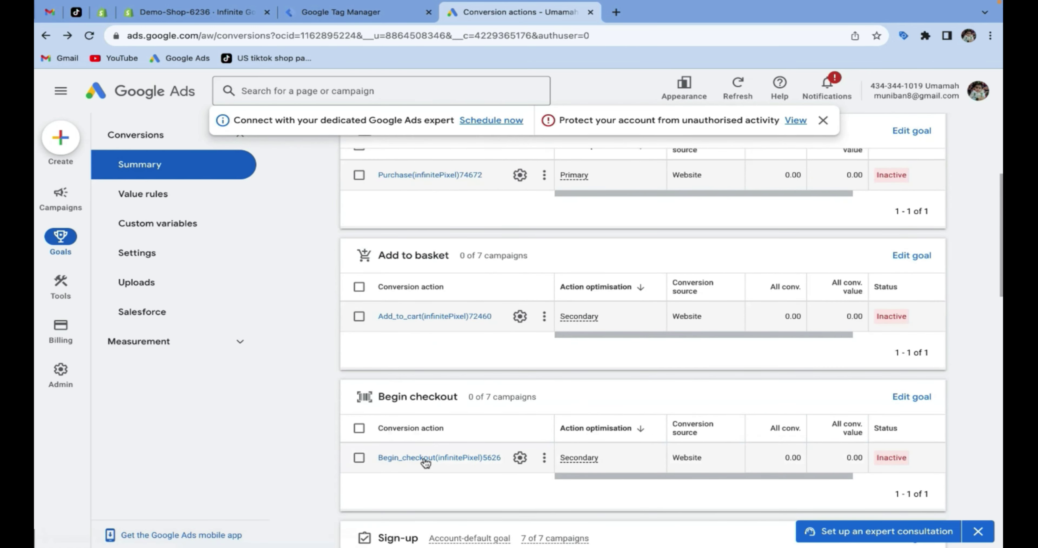
pyautogui.scroll(-8, 425, 462)
pyautogui.scroll(-9, 425, 453)
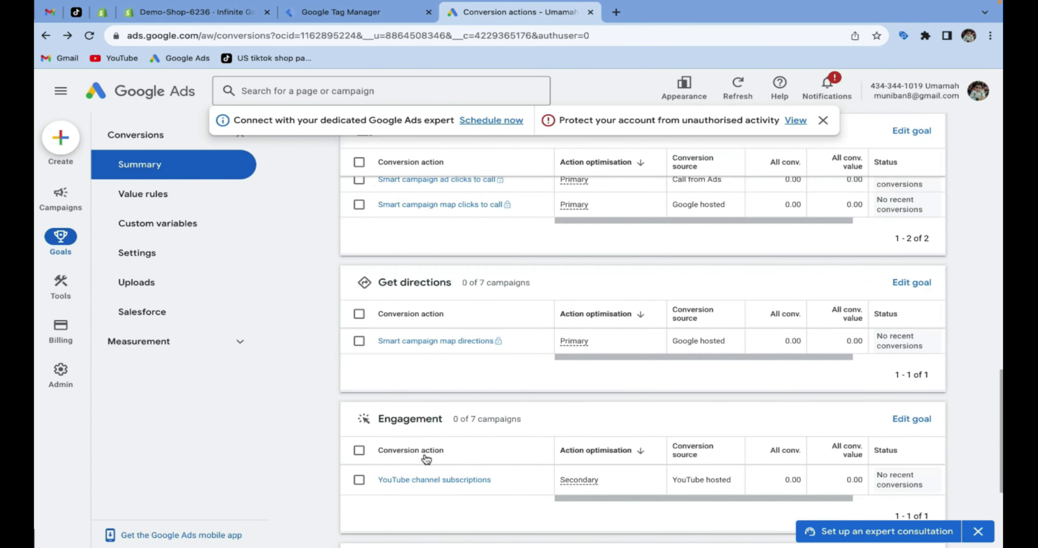
pyautogui.scroll(-3, 426, 458)
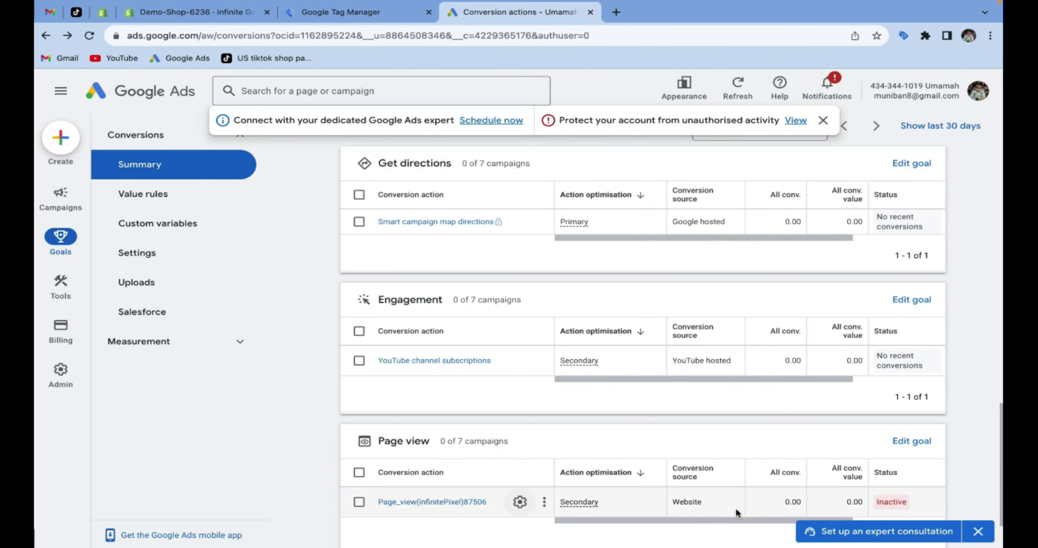
pyautogui.moveTo(886, 508)
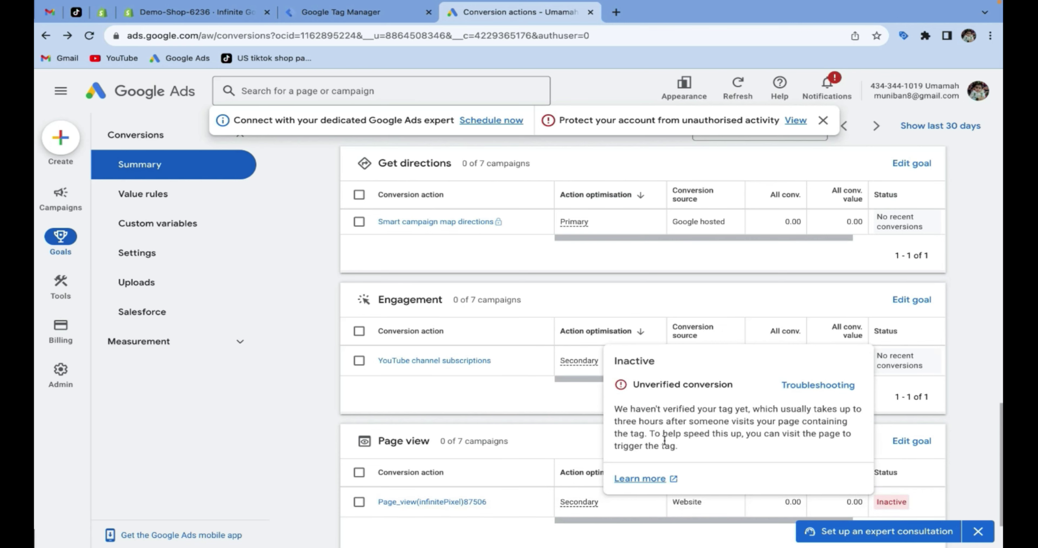
pyautogui.scroll(16, 446, 325)
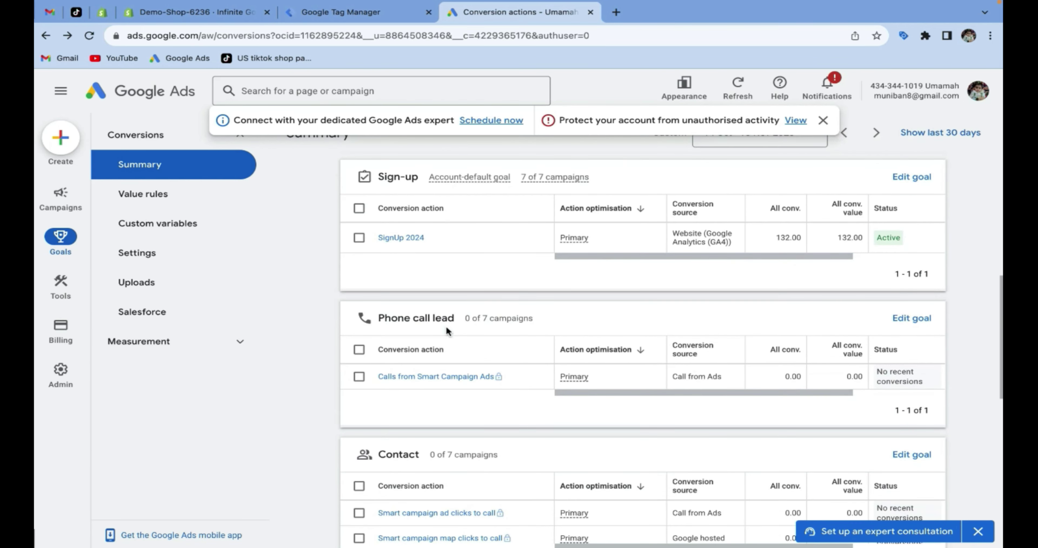
pyautogui.scroll(8, 448, 331)
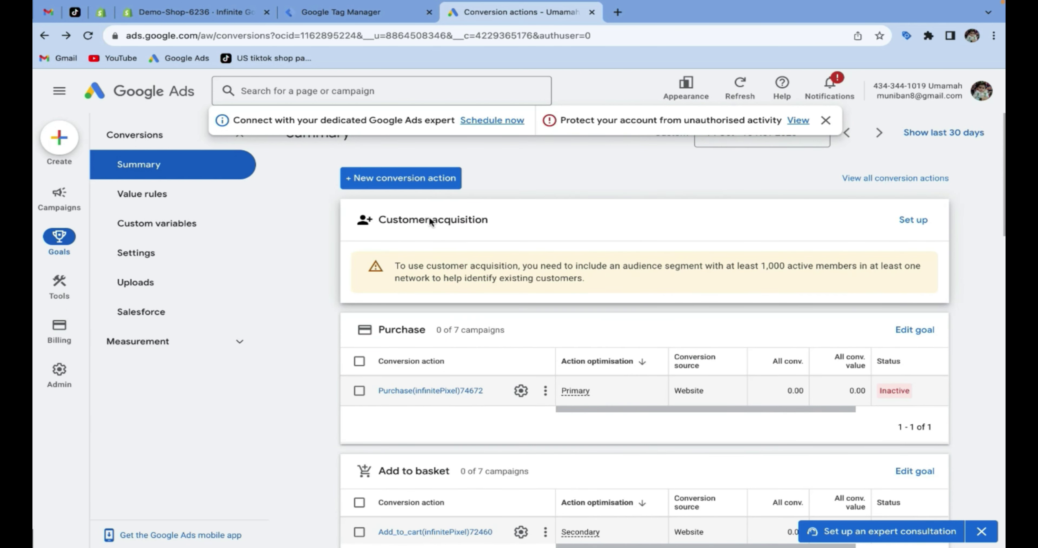
# - Switch to Google Tag Manager, refresh the accounts list and open the Infinite Google Ads WorkSpace in the Infinite Google Ads Container
pyautogui.click(344, 16)
pyautogui.click(87, 35)
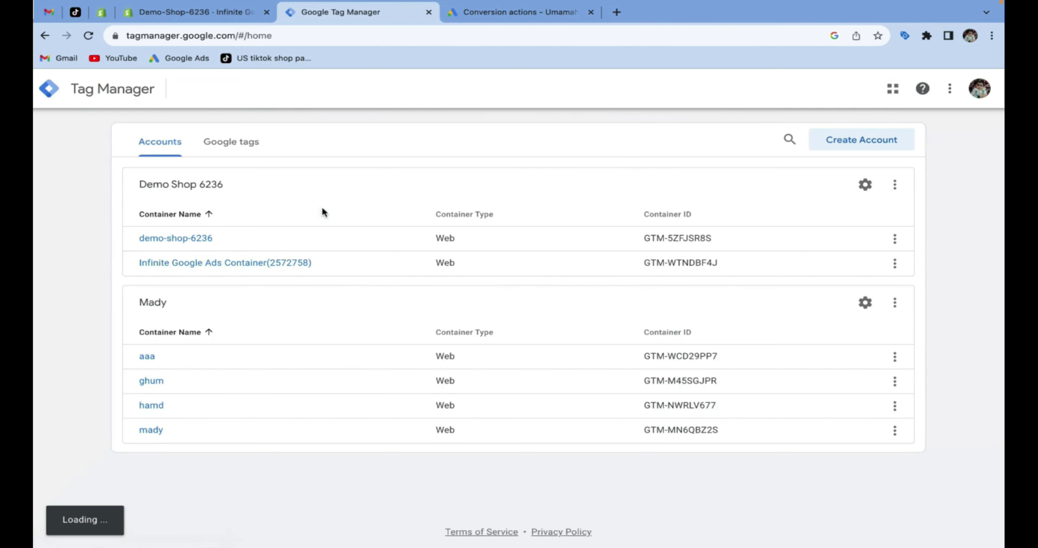
pyautogui.click(216, 268)
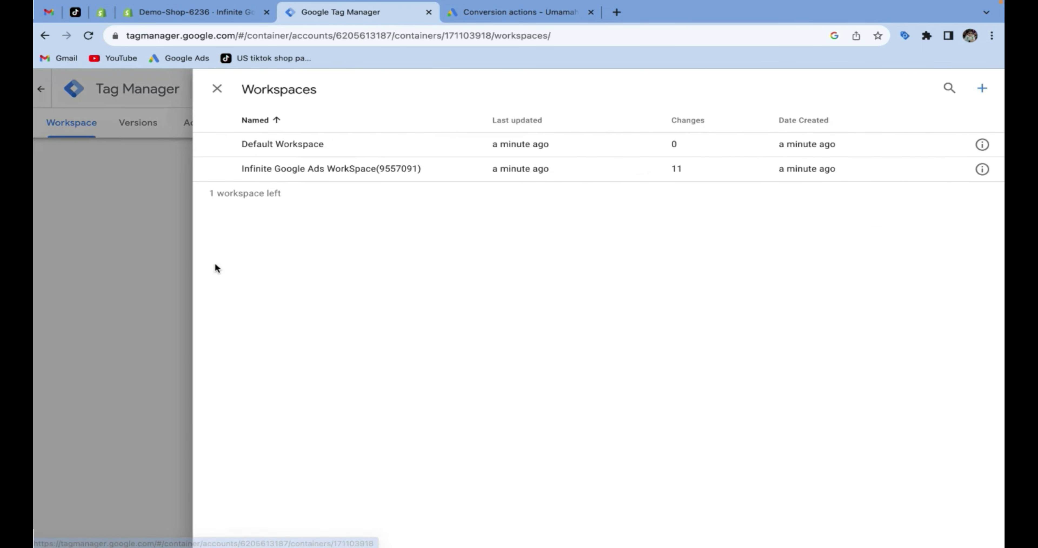
pyautogui.click(308, 168)
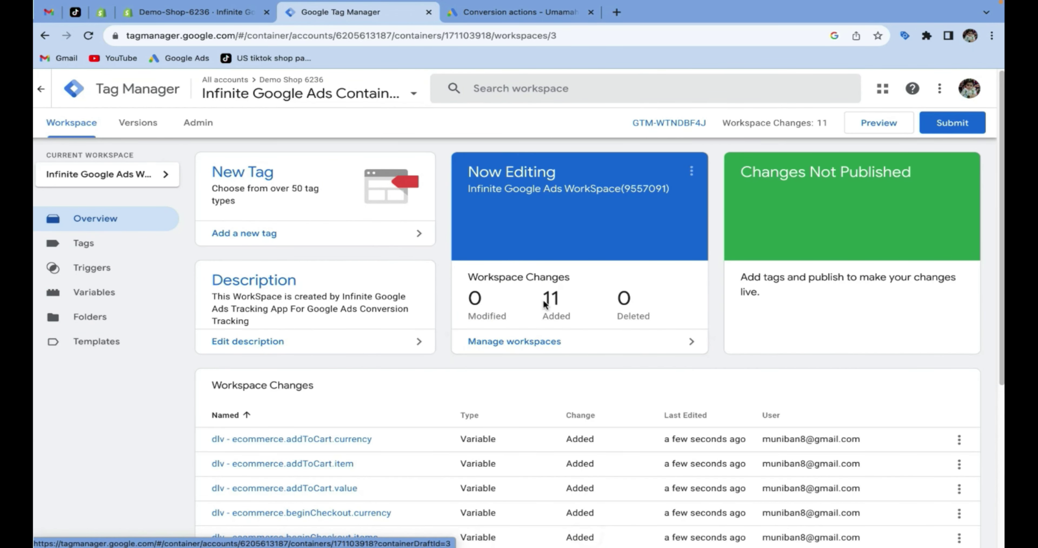
# - Examine the workspace's built-in and user-defined variables, reloading the page to refresh the list
pyautogui.click(115, 295)
pyautogui.click(115, 296)
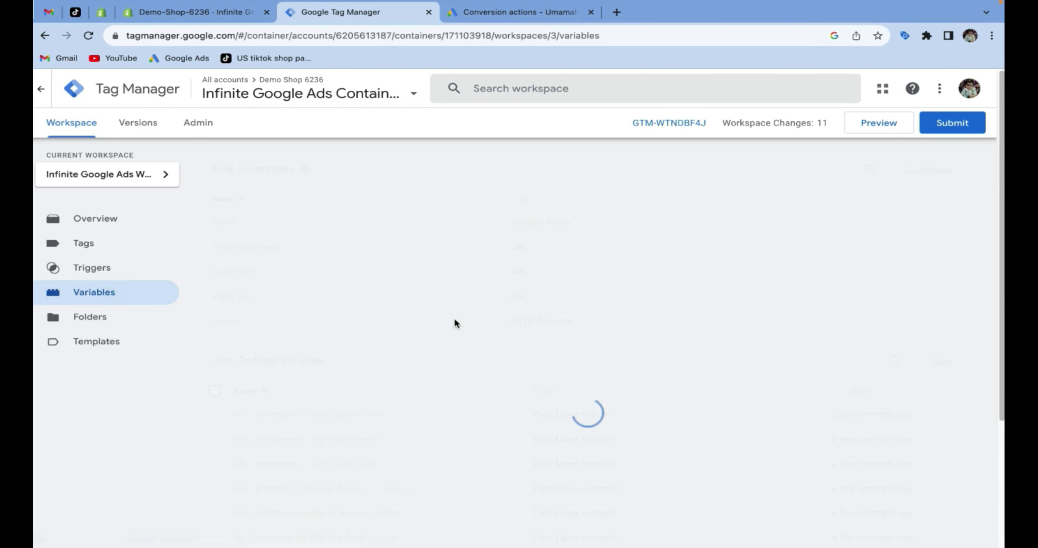
pyautogui.scroll(-5, 466, 332)
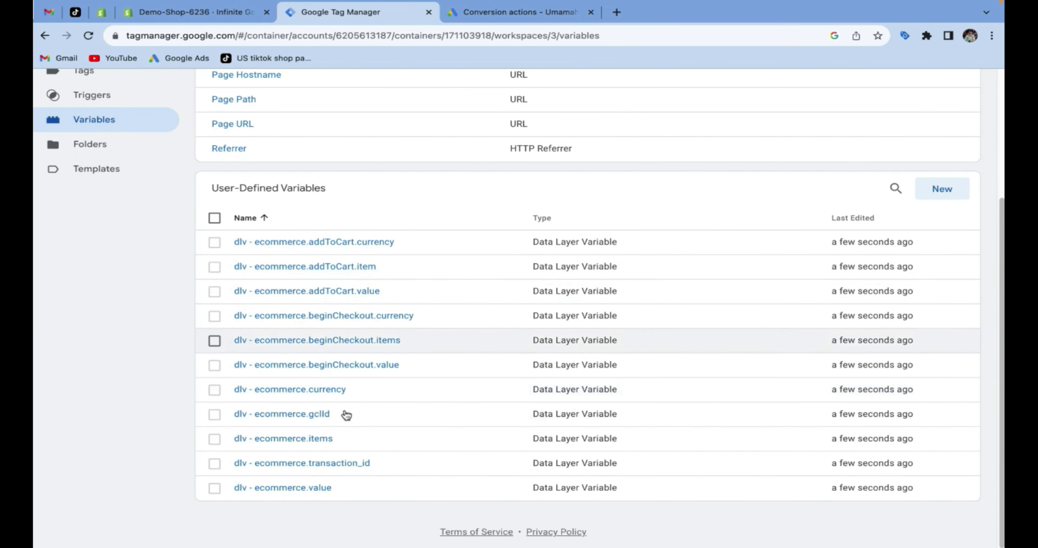
pyautogui.scroll(5, 440, 369)
pyautogui.click(86, 36)
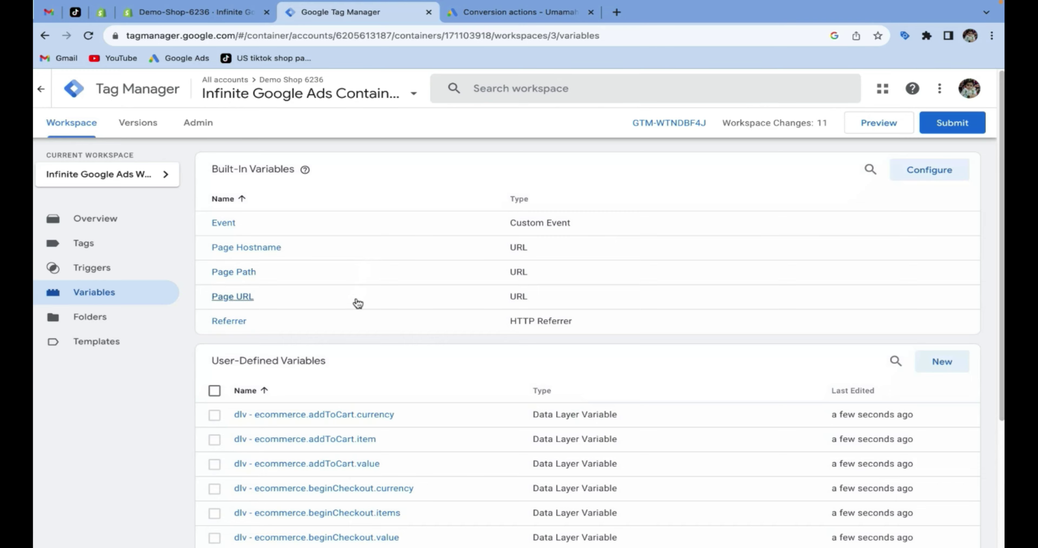
pyautogui.scroll(-3, 357, 301)
pyautogui.scroll(3, 357, 301)
# - Check the workspace's triggers and tags, view the list of workspaces, and return to the overview
pyautogui.click(112, 265)
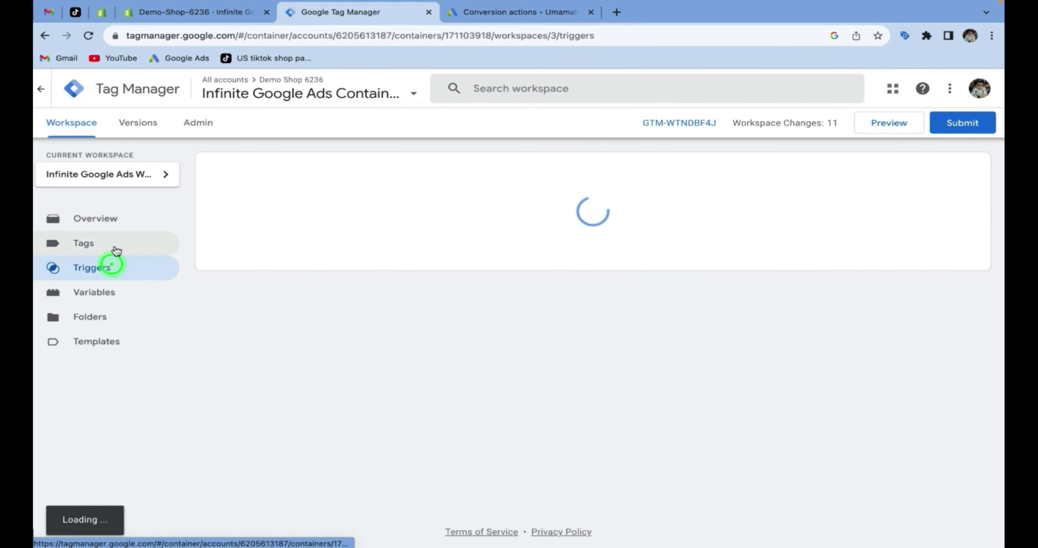
pyautogui.click(116, 243)
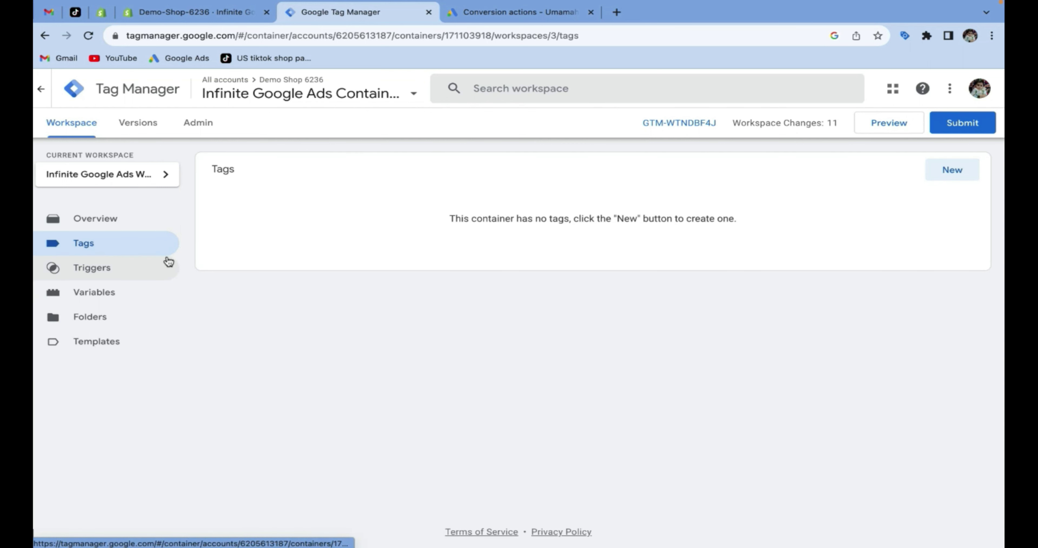
pyautogui.click(150, 182)
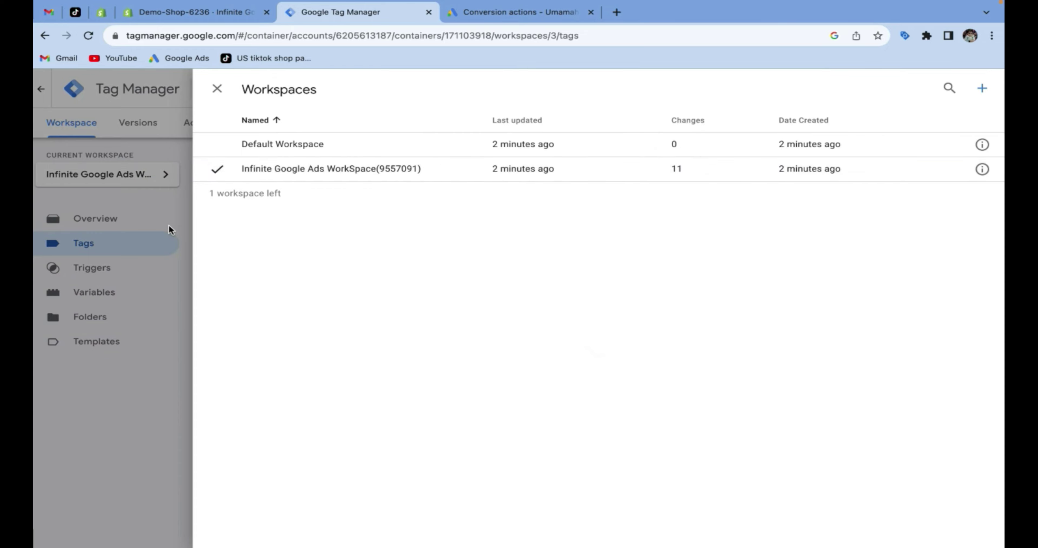
pyautogui.click(169, 223)
pyautogui.click(131, 225)
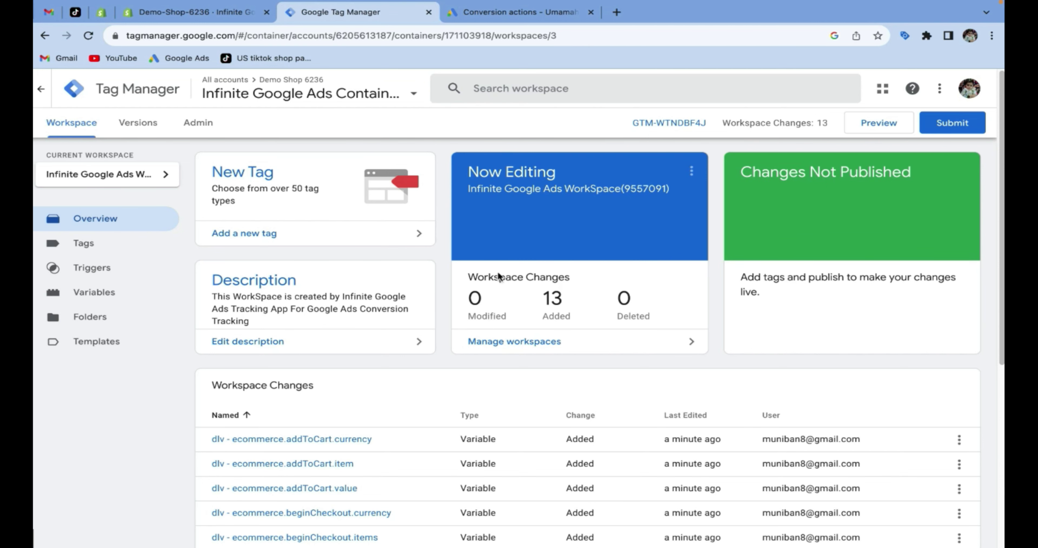
# - Check the container's published versions against the number of added changes in the workspace overview
pyautogui.click(146, 128)
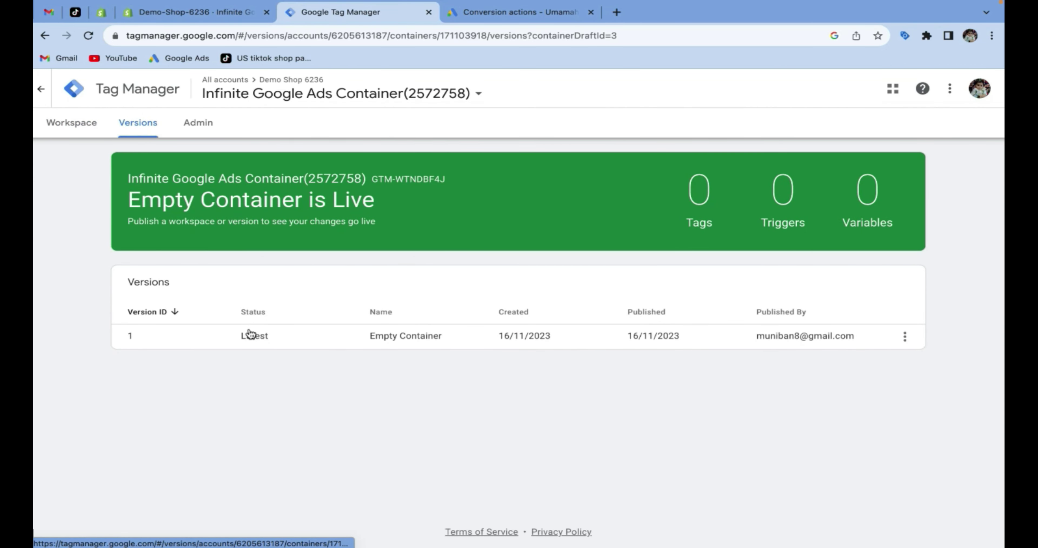
pyautogui.click(74, 128)
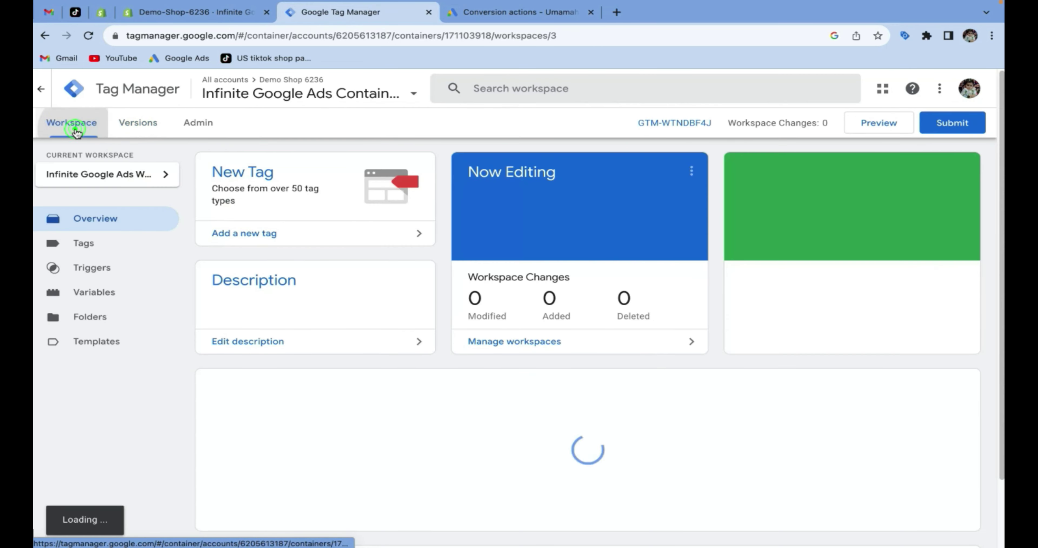
pyautogui.doubleClick(552, 298)
# - Examine the refreshed user-defined variables, from the ecommerce entries down to the user data entries
pyautogui.click(99, 292)
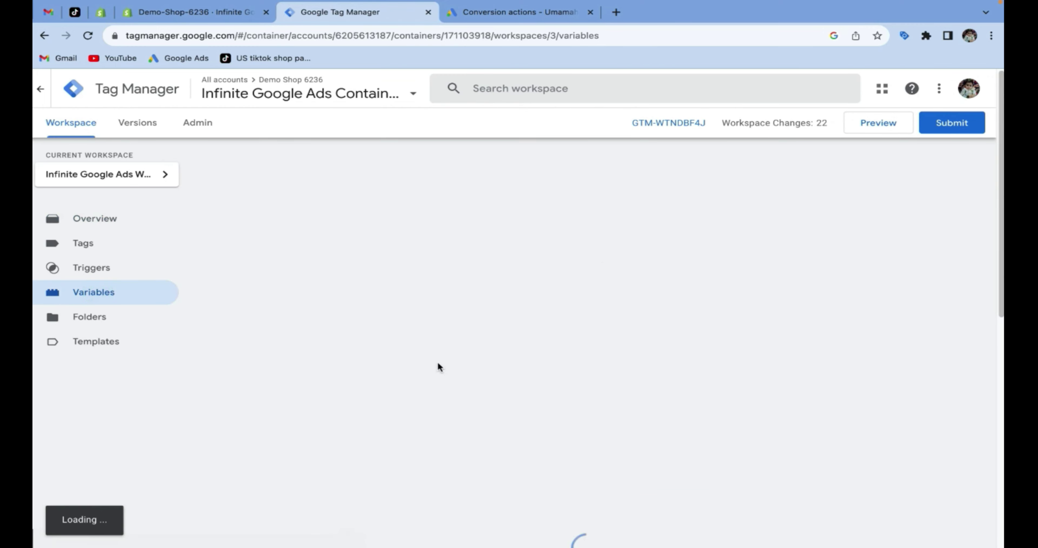
pyautogui.scroll(-5, 499, 366)
pyautogui.scroll(-5, 563, 426)
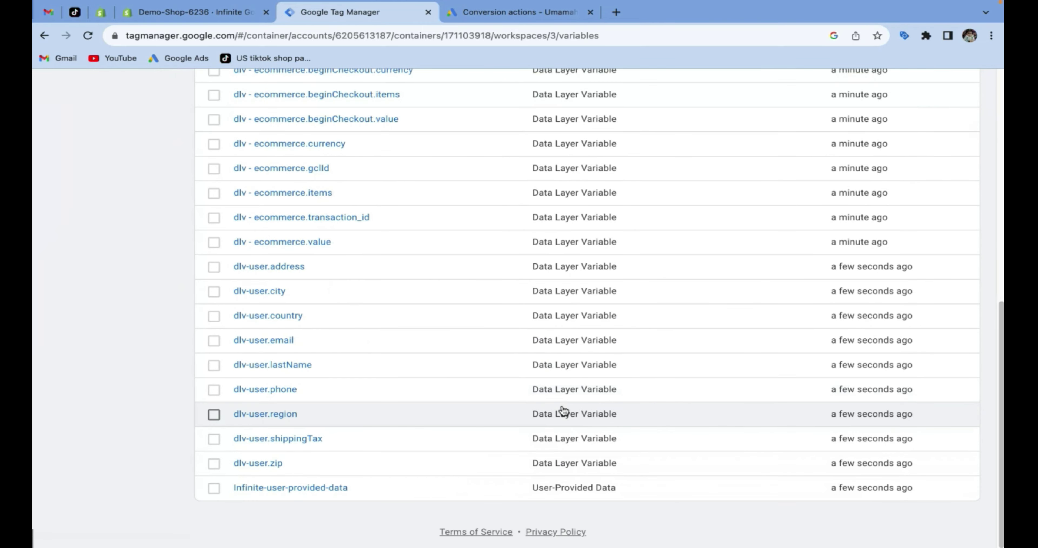
pyautogui.scroll(10, 540, 430)
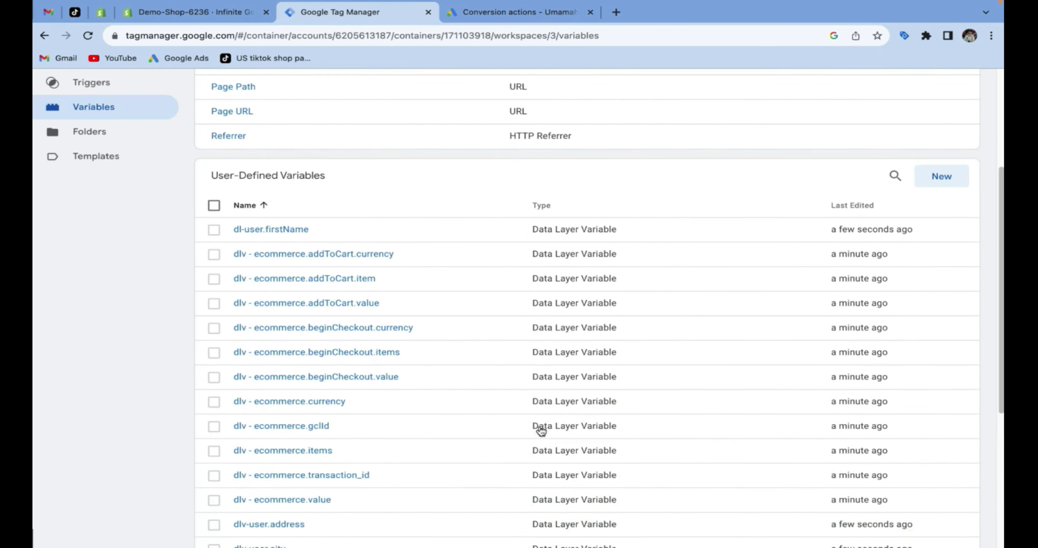
# - Recheck the triggers and tags for new entries and return to the overview of workspace changes
pyautogui.click(135, 270)
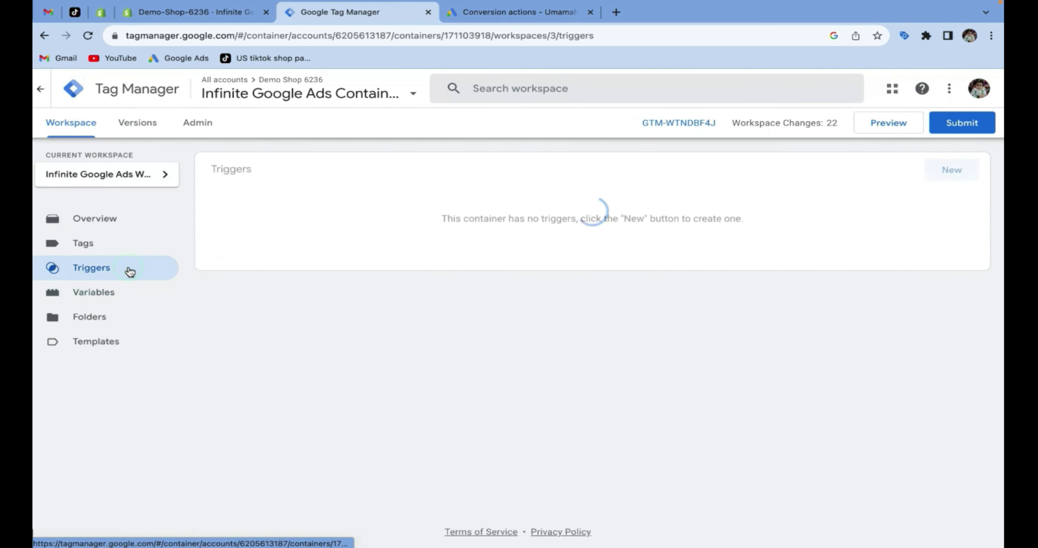
pyautogui.click(108, 249)
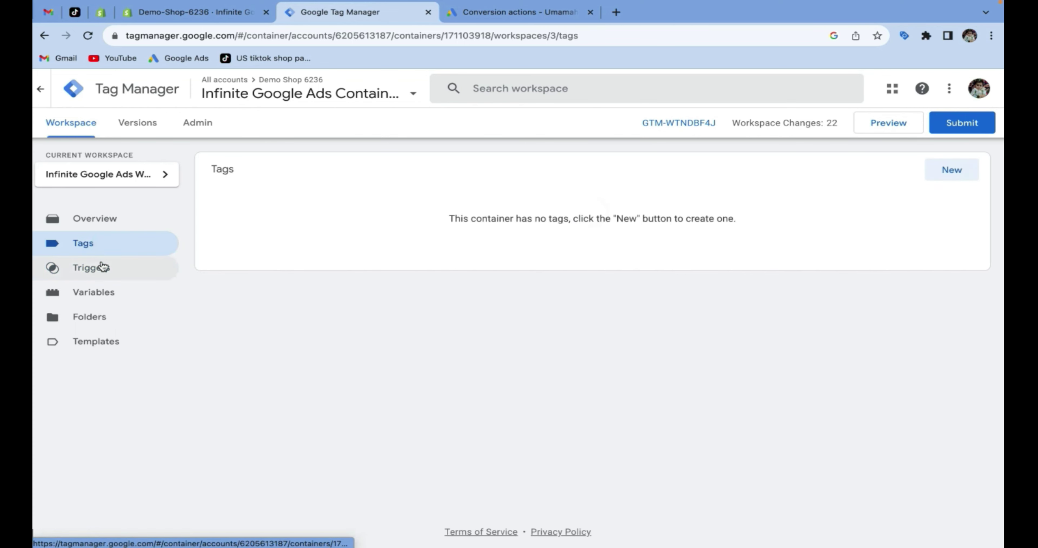
pyautogui.click(104, 269)
pyautogui.click(118, 225)
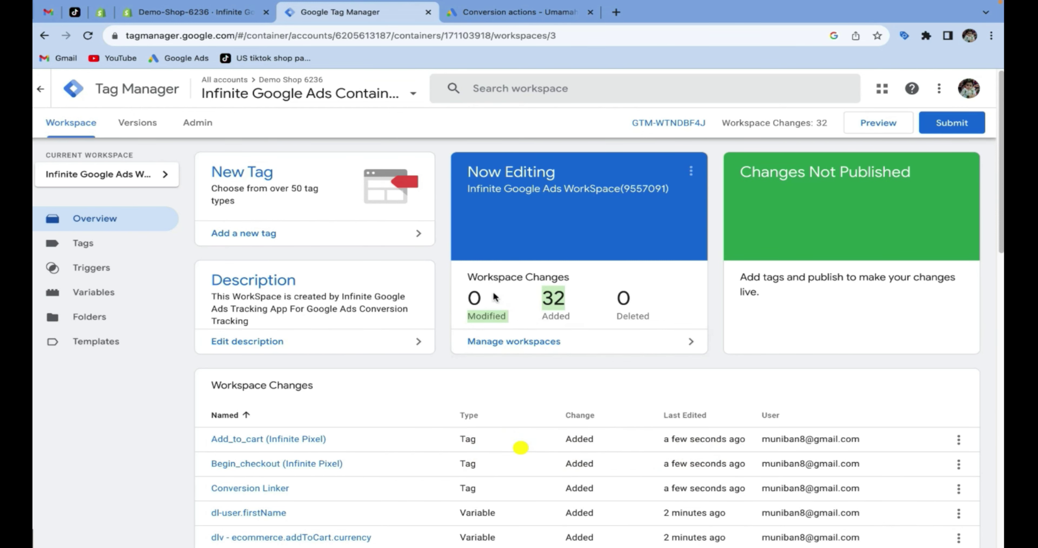
# - Review the Infinite Pixel tags, the Infinite event triggers and the full variable list in the workspace
pyautogui.click(107, 241)
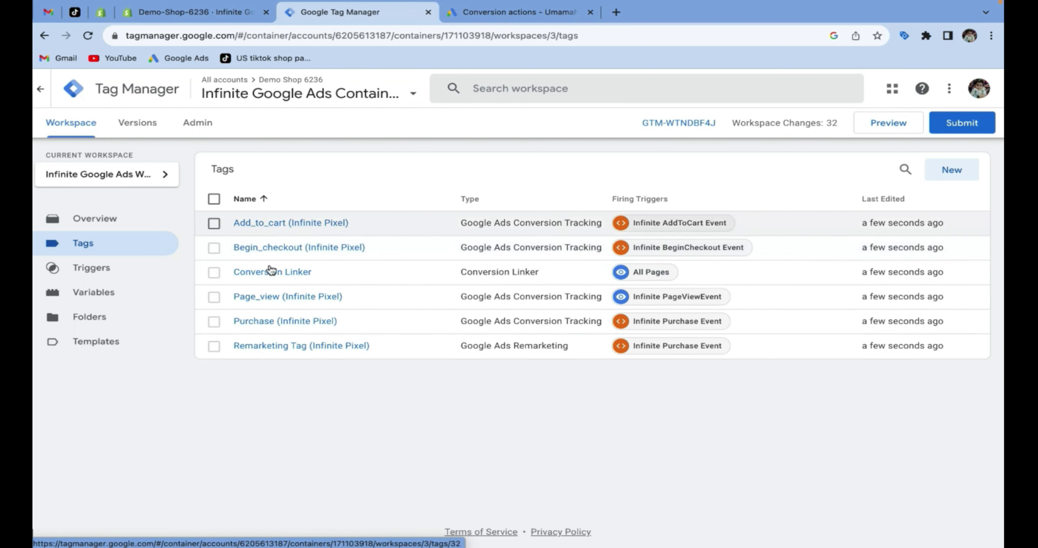
pyautogui.click(111, 276)
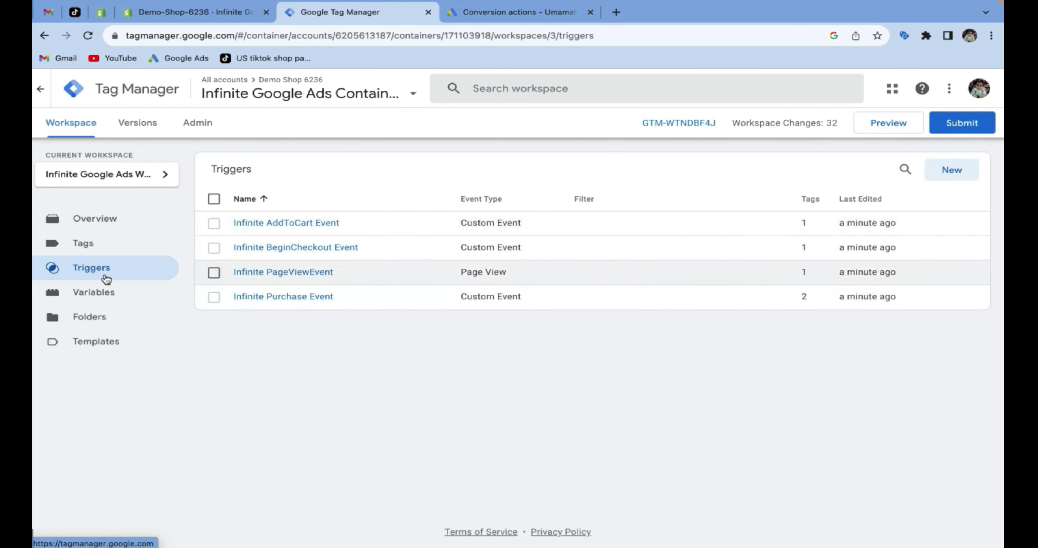
pyautogui.click(105, 292)
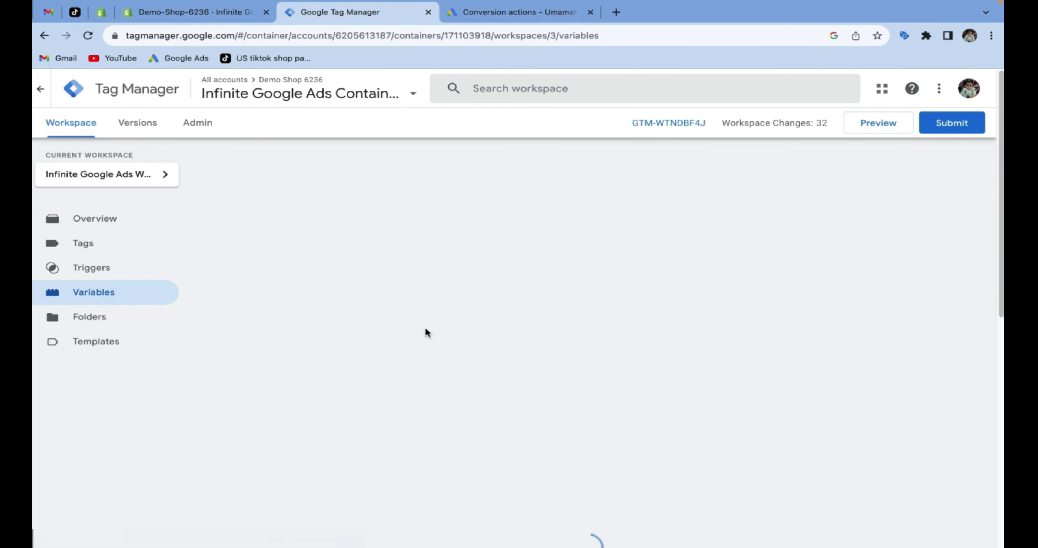
pyautogui.scroll(-10, 427, 333)
pyautogui.scroll(10, 427, 329)
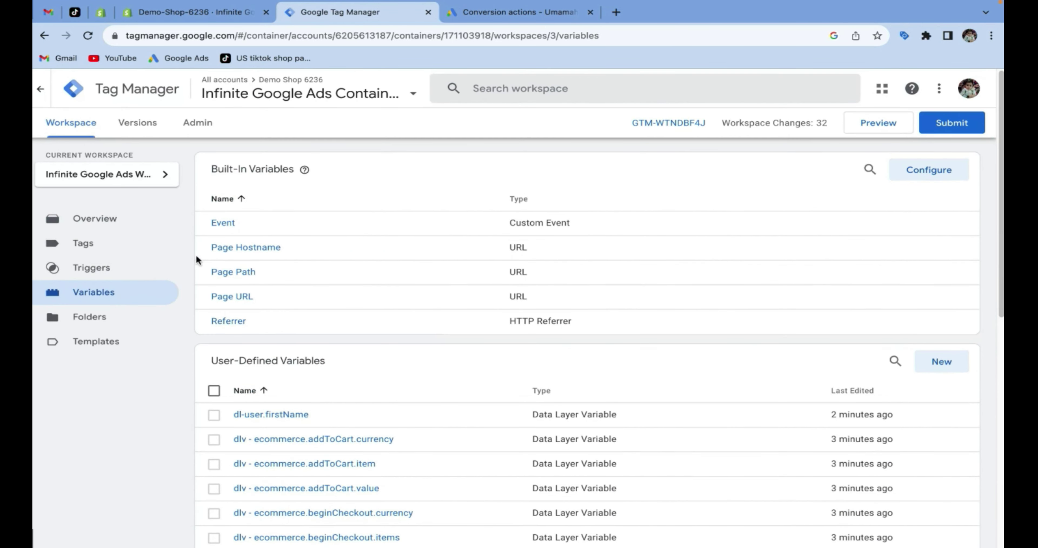
# - Return to the workspace overview and check whether the container has a new published version
pyautogui.click(105, 243)
pyautogui.click(123, 228)
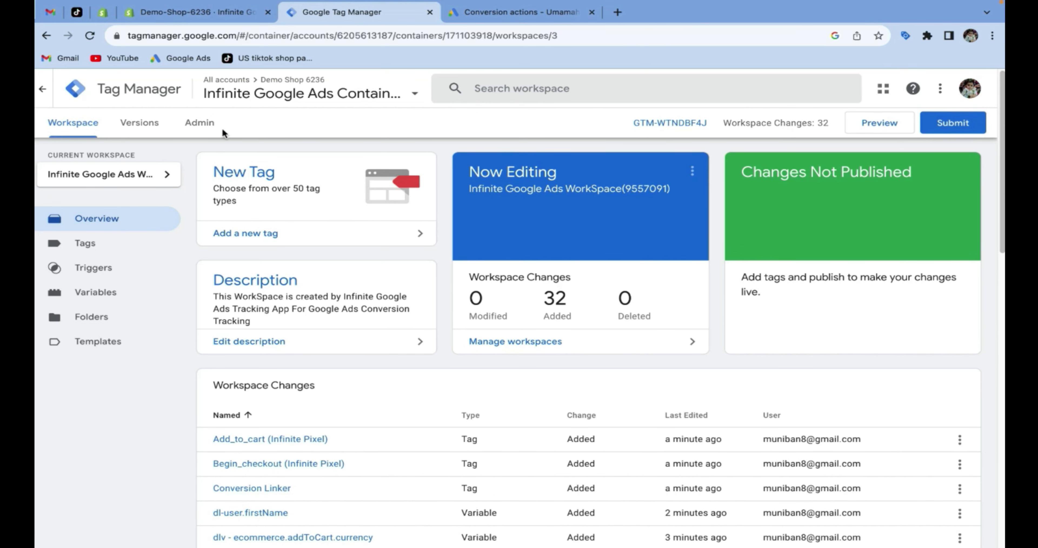
pyautogui.click(147, 124)
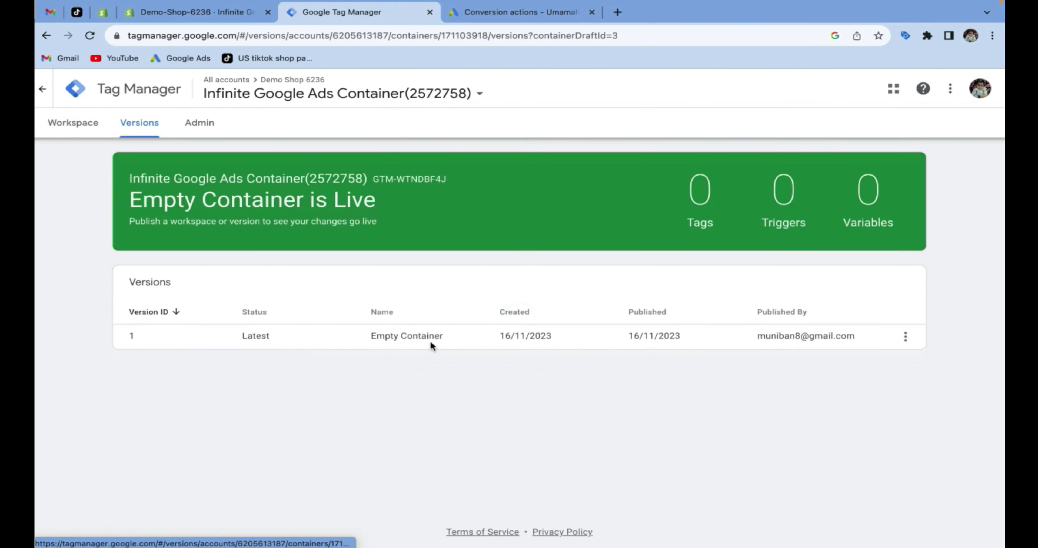
# - Return to the Infinite Google Ads workspace overview and reload it to check its publication status
pyautogui.click(82, 125)
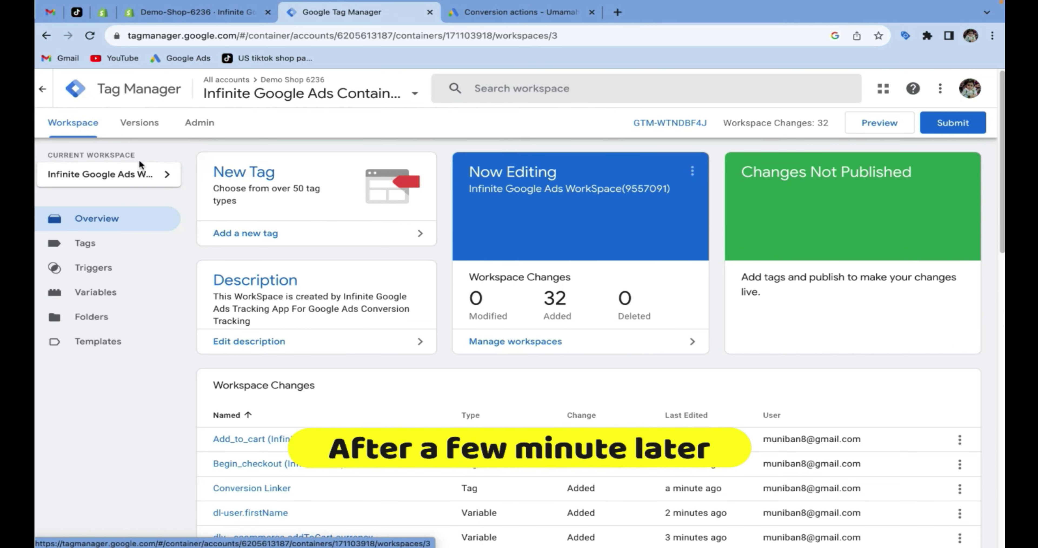
pyautogui.click(95, 174)
pyautogui.click(195, 166)
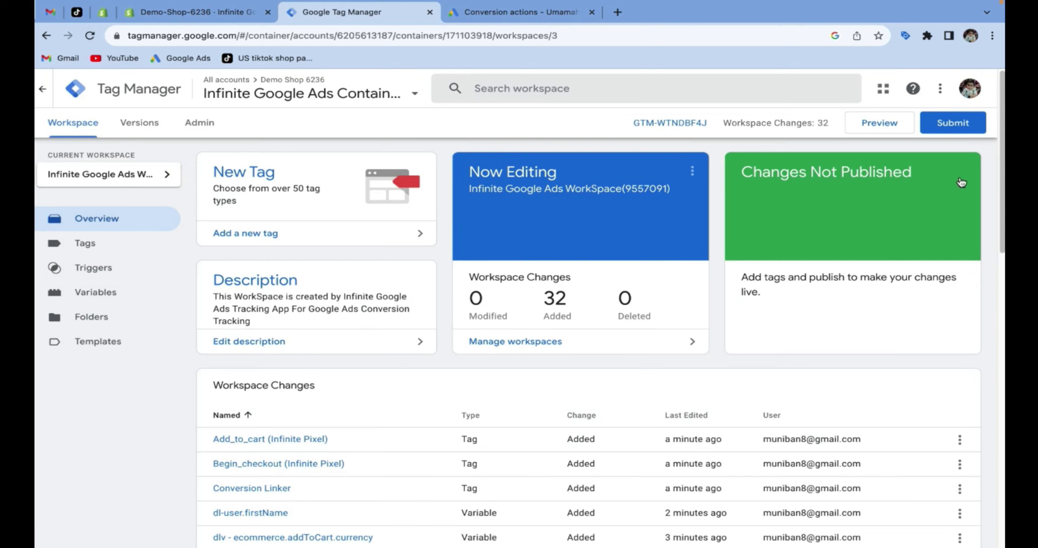
pyautogui.click(90, 36)
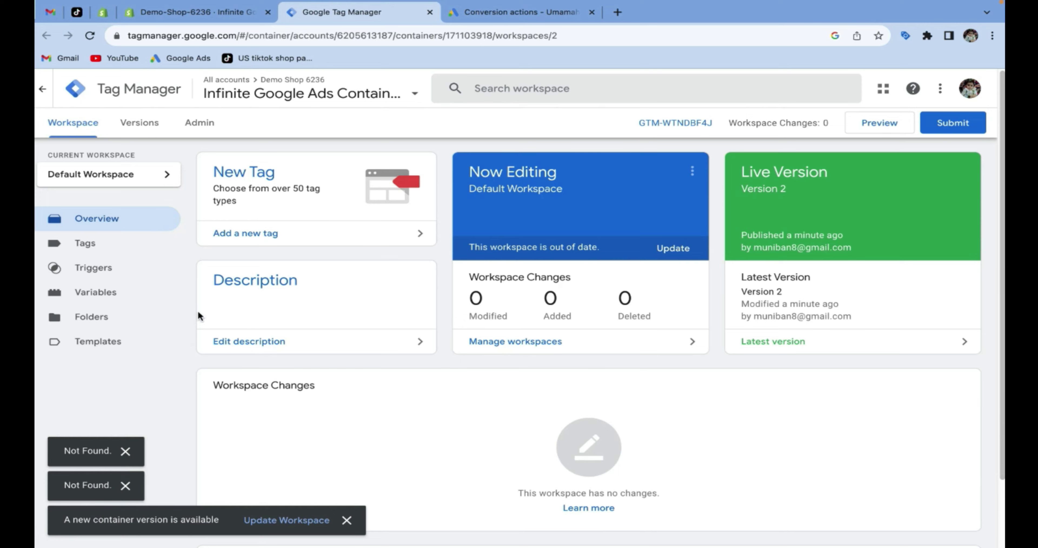
# - Open the container's version list, look into the live Infinite Pixel version and return to the list
pyautogui.click(153, 130)
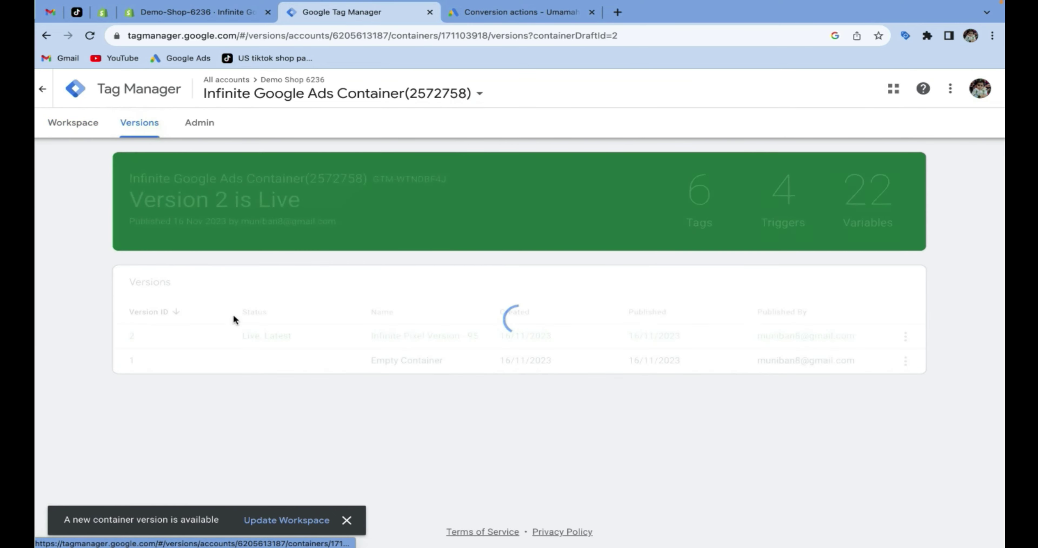
pyautogui.moveTo(240, 338); pyautogui.dragTo(291, 337)
pyautogui.click(290, 337)
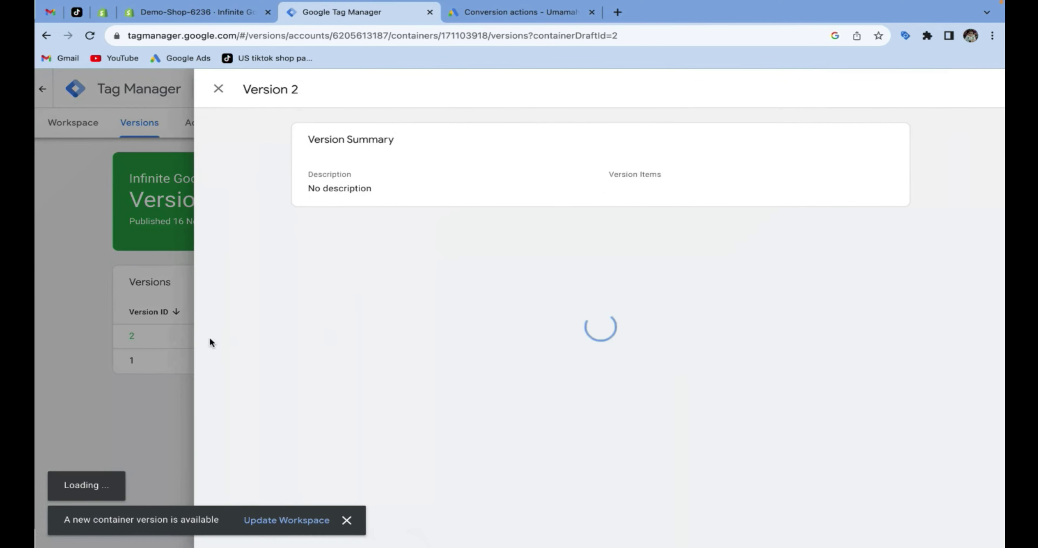
pyautogui.click(145, 358)
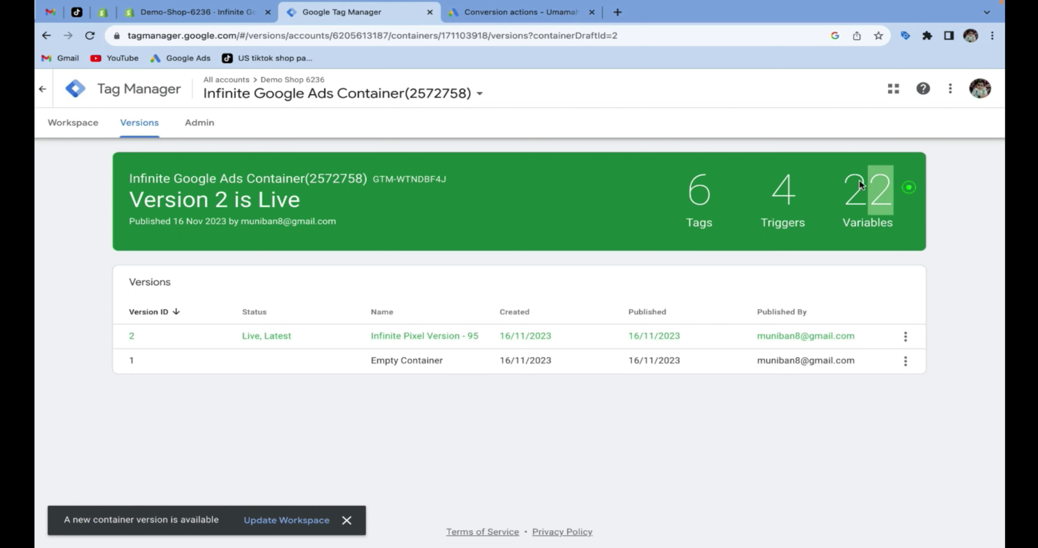
# - Review the live version's tag, trigger and variable counts and its publication details
pyautogui.doubleClick(794, 190)
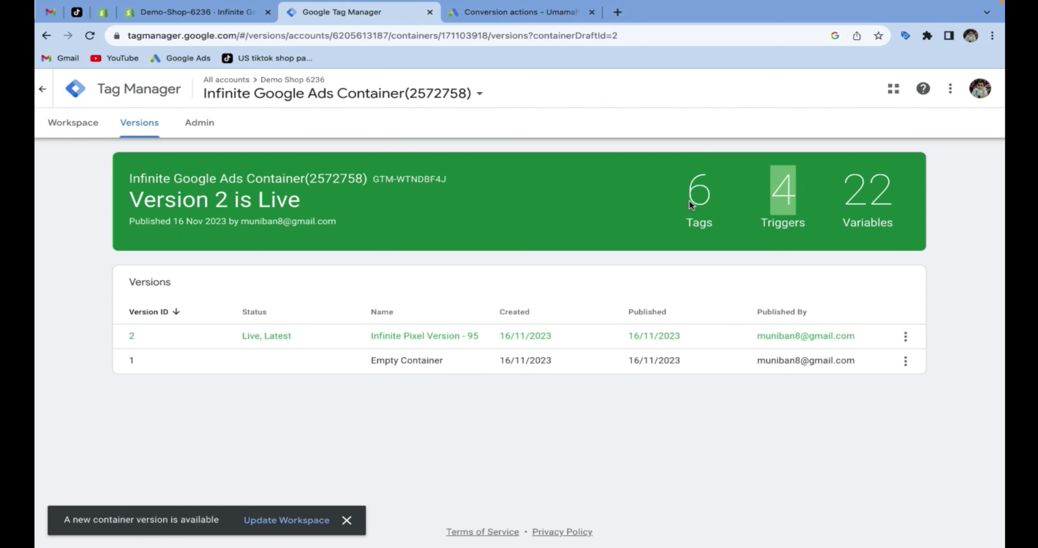
pyautogui.moveTo(686, 191); pyautogui.dragTo(711, 192)
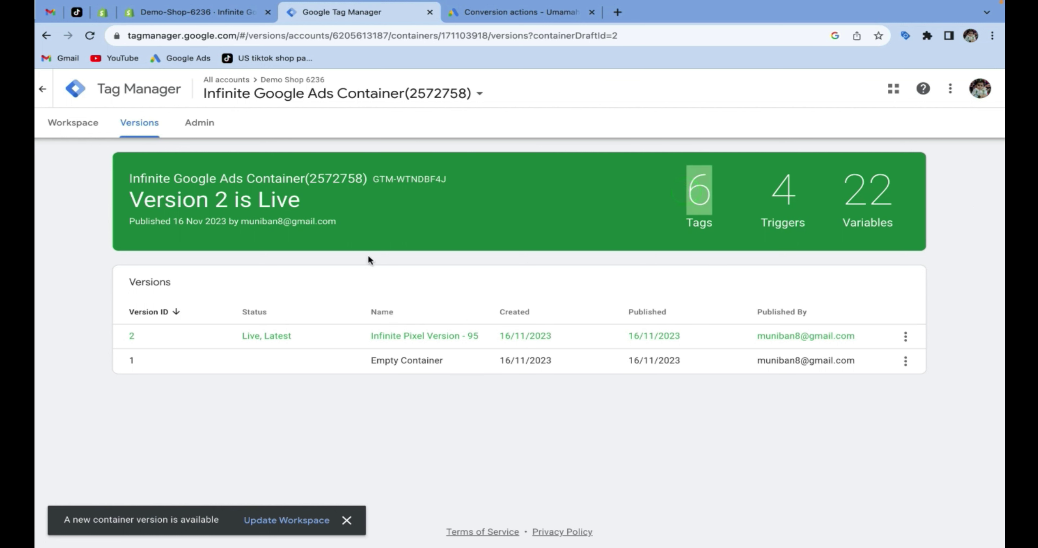
pyautogui.moveTo(123, 183); pyautogui.dragTo(482, 228)
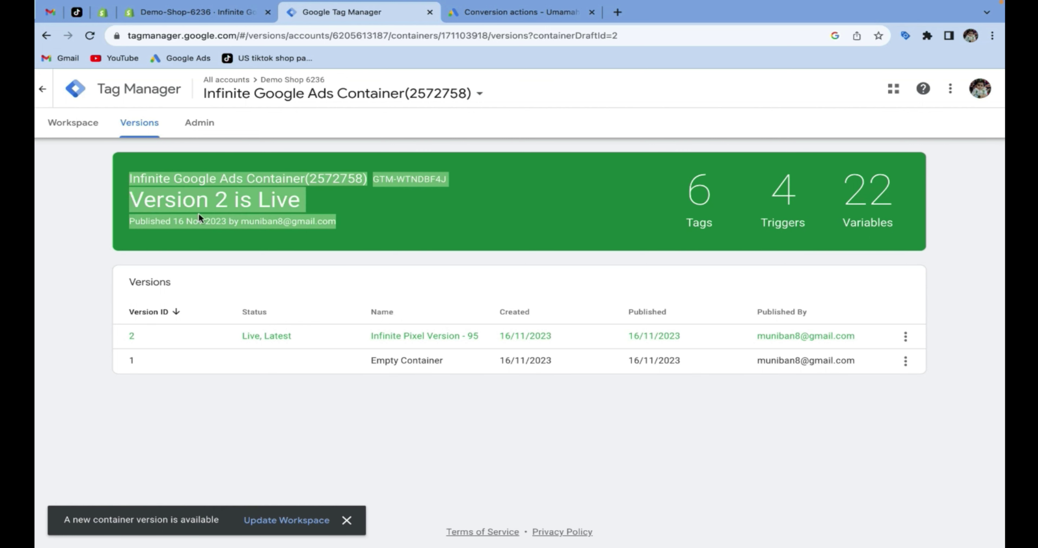
pyautogui.click(183, 208)
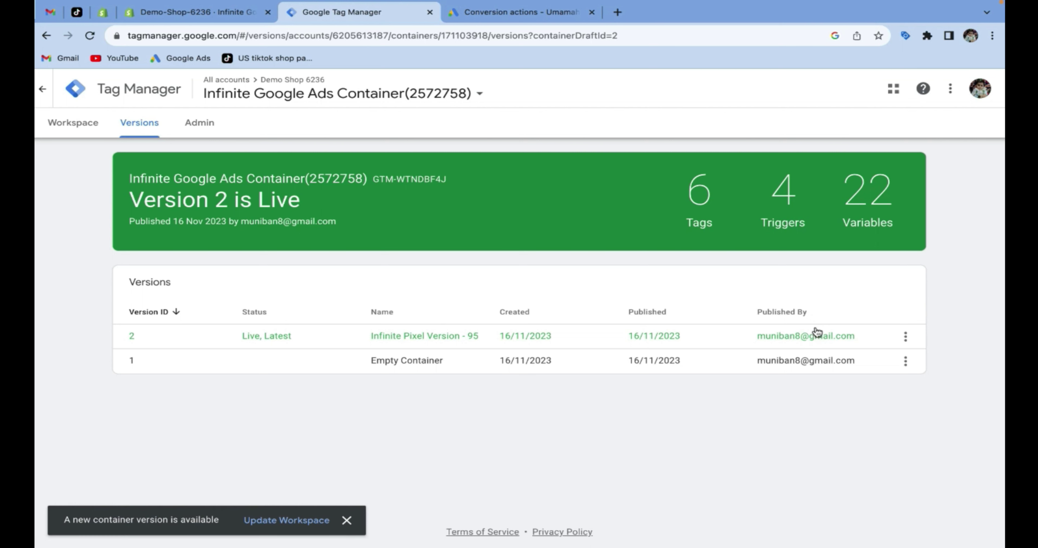
# - Preview the Infinite Pixel Version - 95 container version and connect Tag Assistant to the demo-shop-6236.myshopify.com store
pyautogui.click(906, 336)
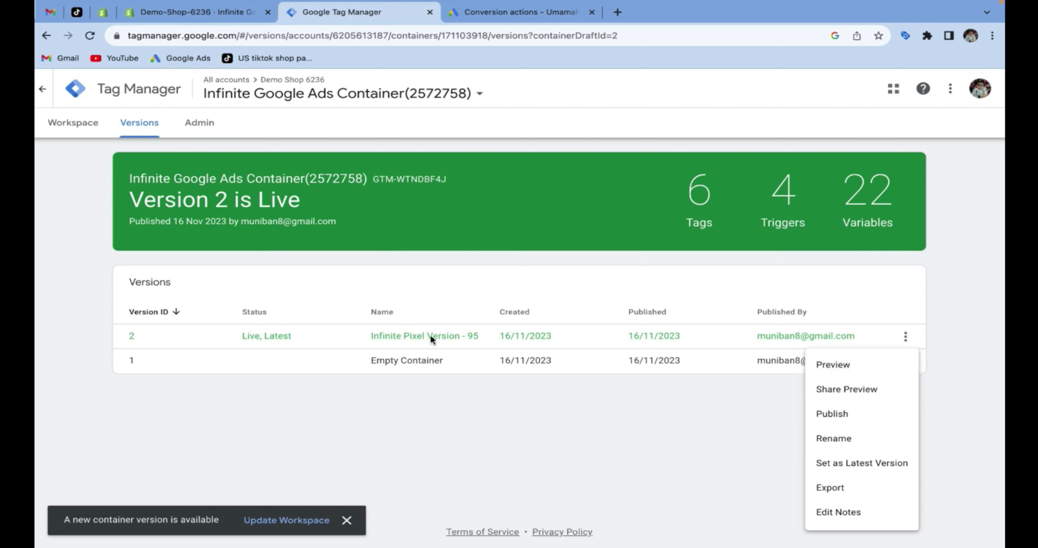
pyautogui.click(837, 364)
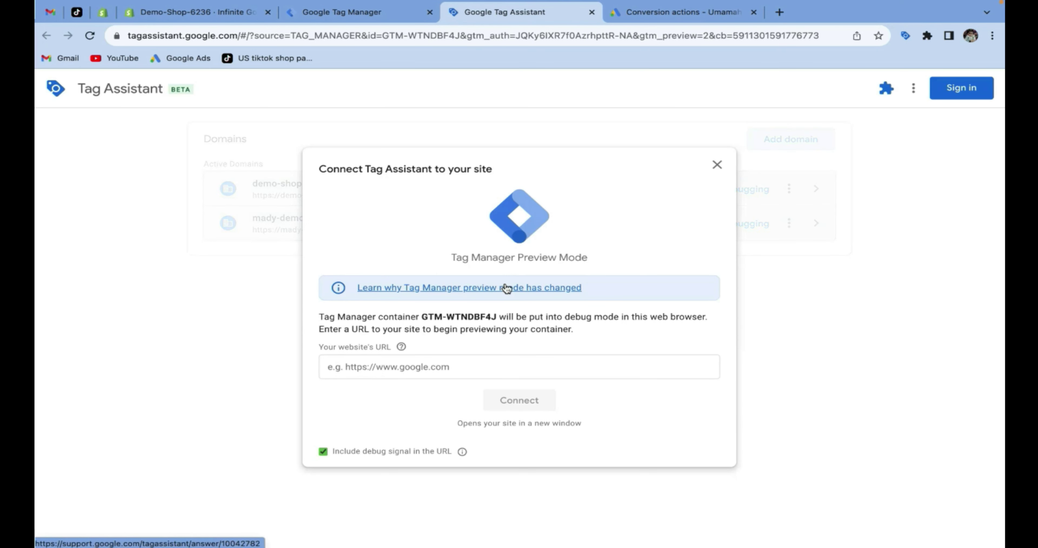
pyautogui.click(468, 356)
pyautogui.click(473, 414)
pyautogui.click(552, 401)
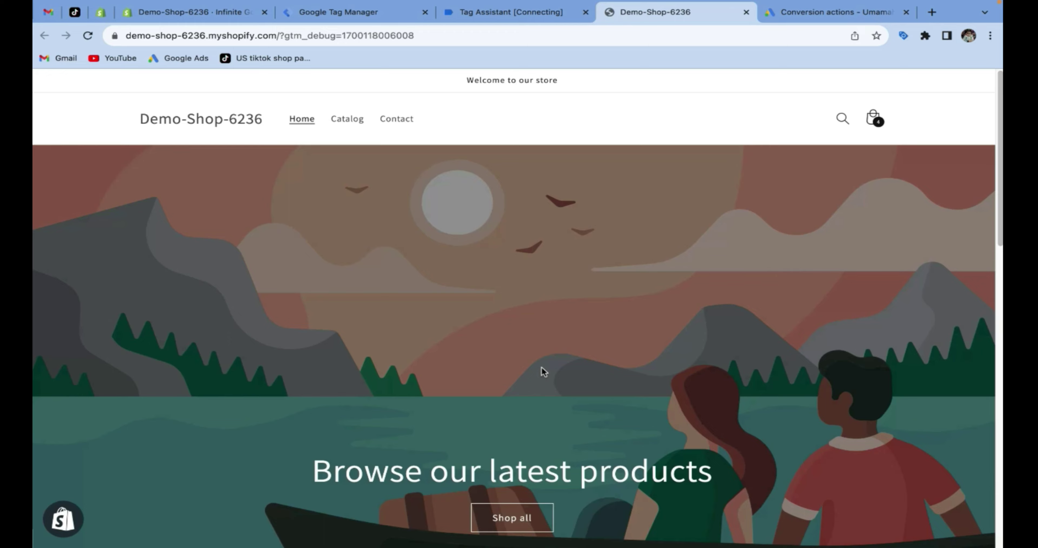
# - Open the BBQ Gloves Extreme Heat Resistant product page from the storefront's featured products
pyautogui.scroll(-10, 563, 369)
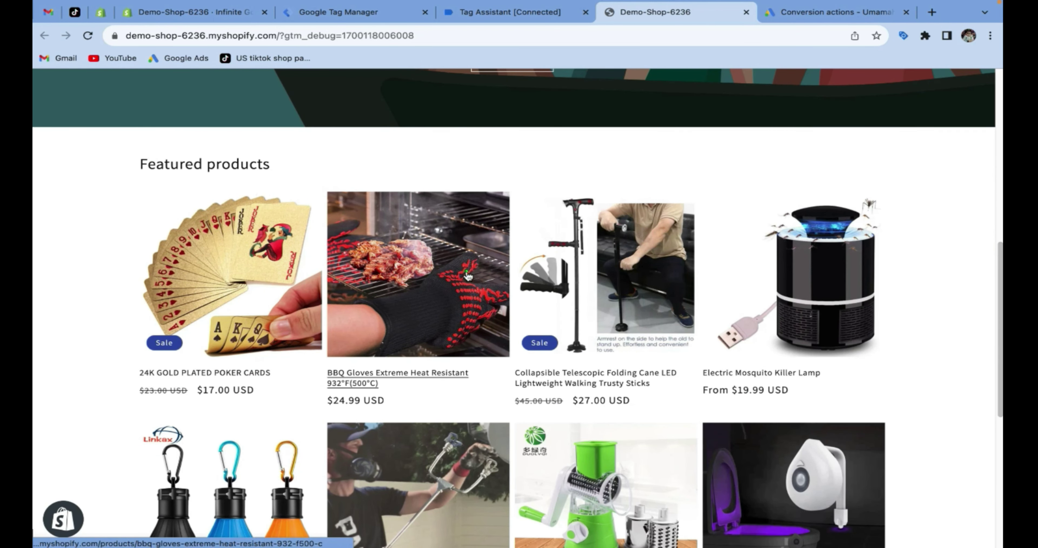
pyautogui.click(467, 275)
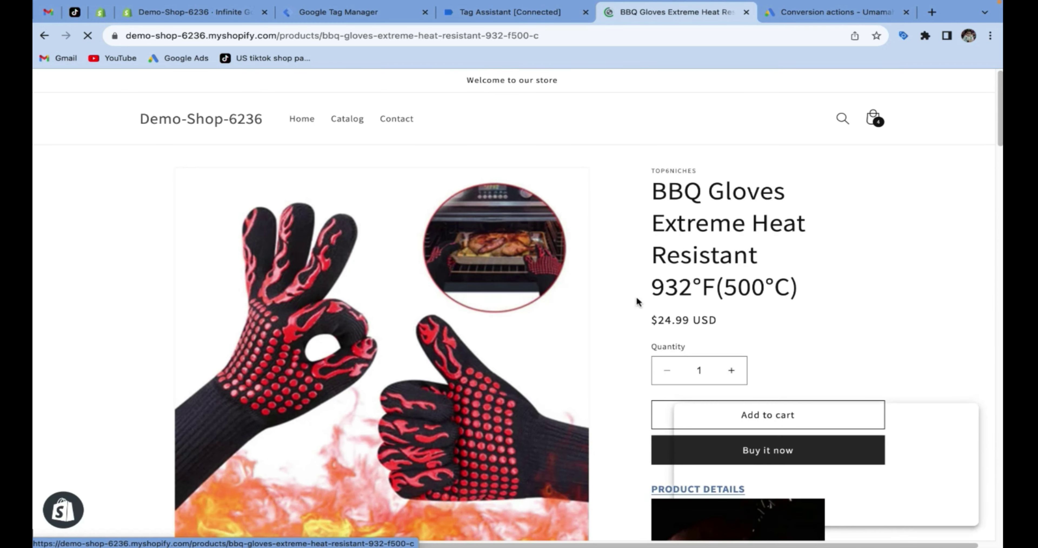
pyautogui.scroll(-3, 640, 301)
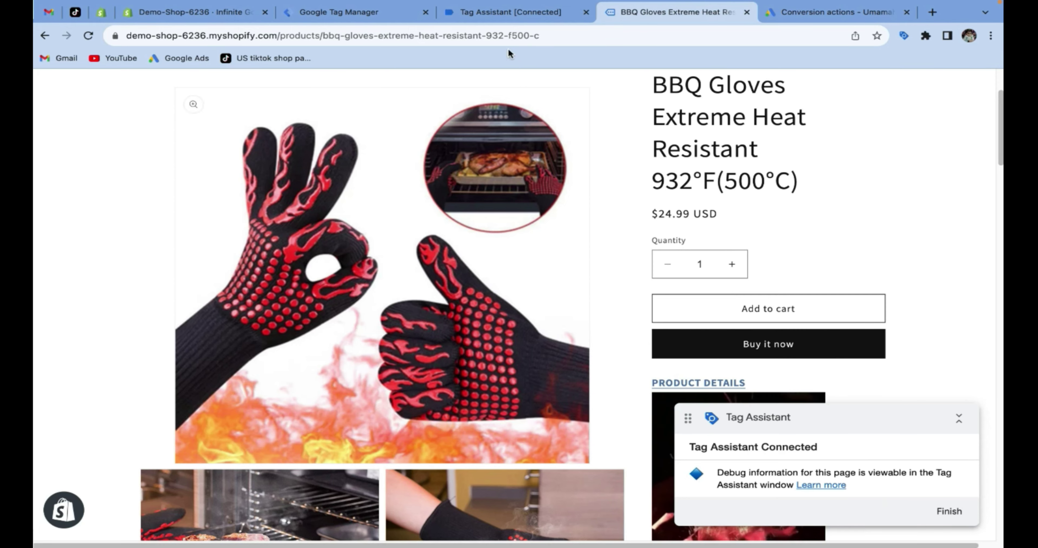
# - Switch to Tag Assistant and examine which tags fired and did not fire on the product page
pyautogui.click(501, 19)
pyautogui.click(516, 299)
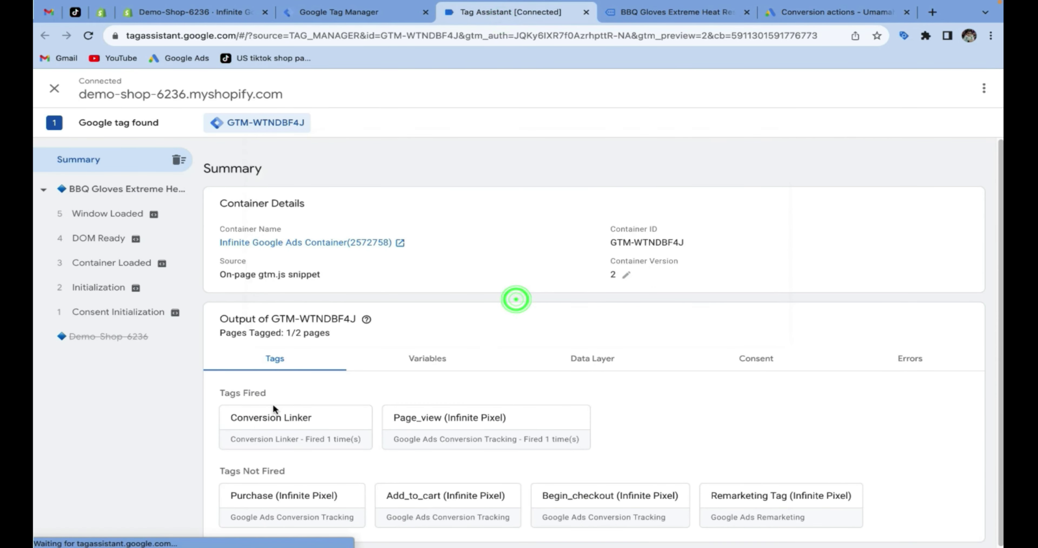
pyautogui.moveTo(216, 393); pyautogui.dragTo(266, 393)
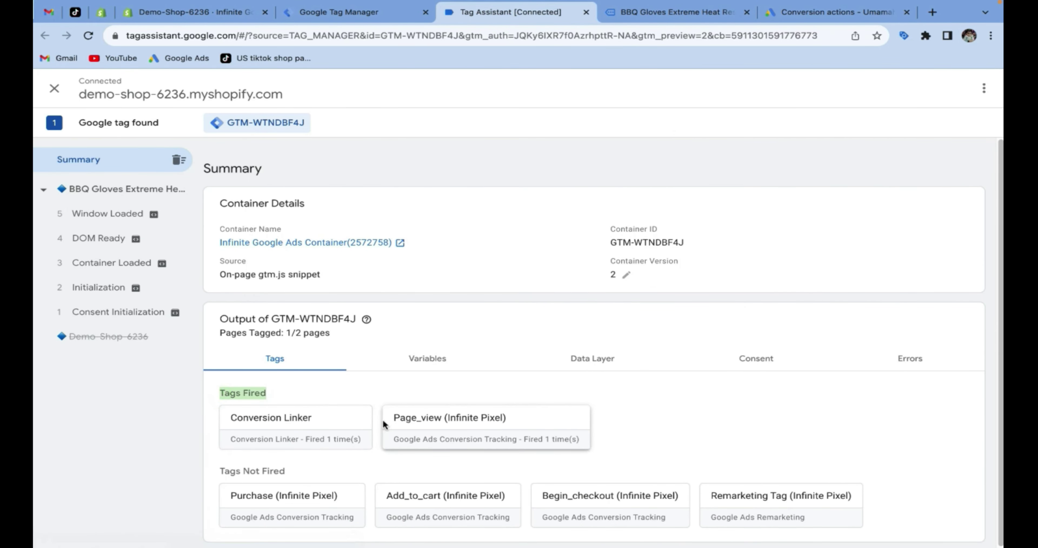
pyautogui.scroll(-1, 470, 473)
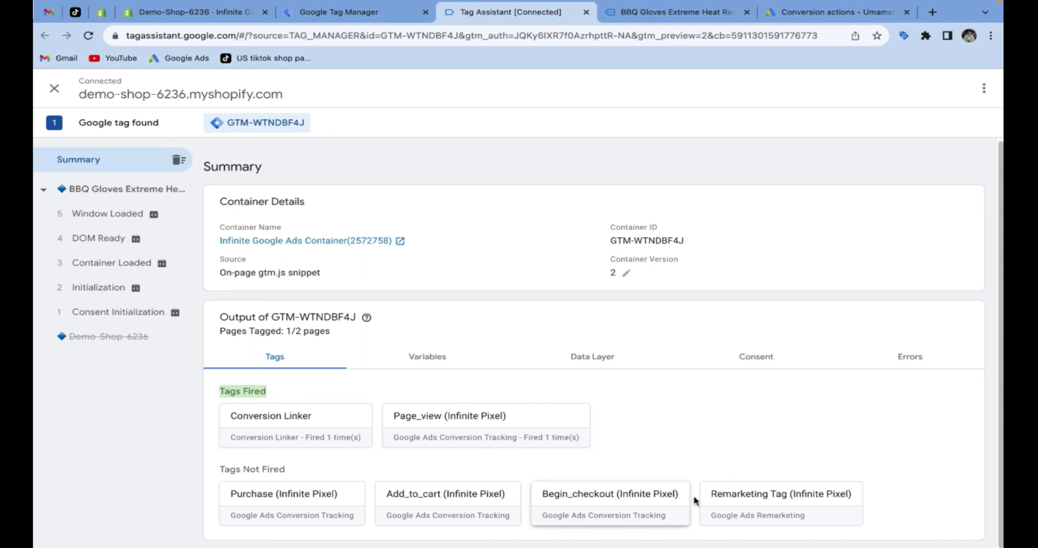
# - Return to the store, add four pairs of the BBQ Gloves to the cart and view the cart
pyautogui.click(675, 19)
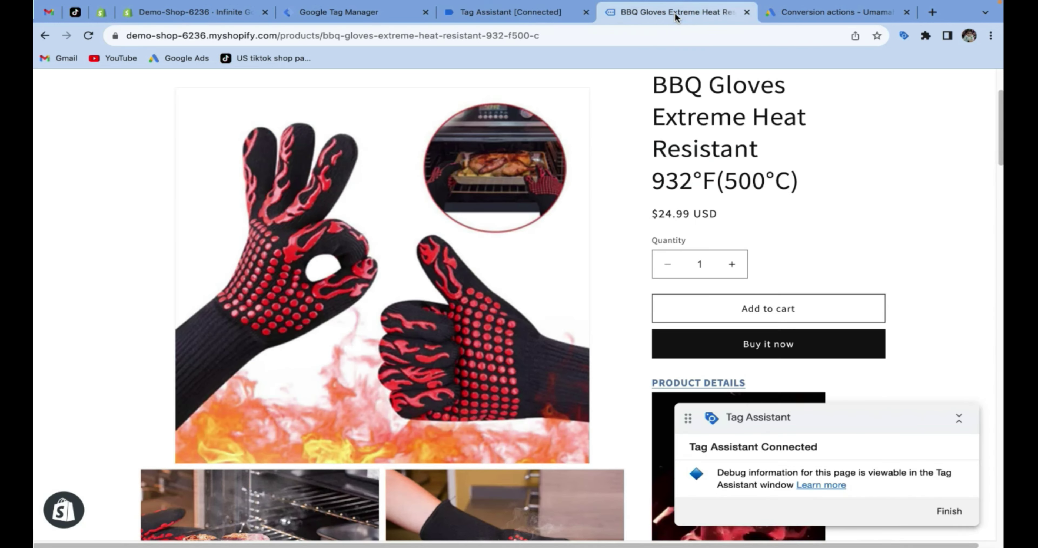
pyautogui.click(736, 273)
pyautogui.click(737, 274)
pyautogui.click(737, 274)
pyautogui.click(766, 318)
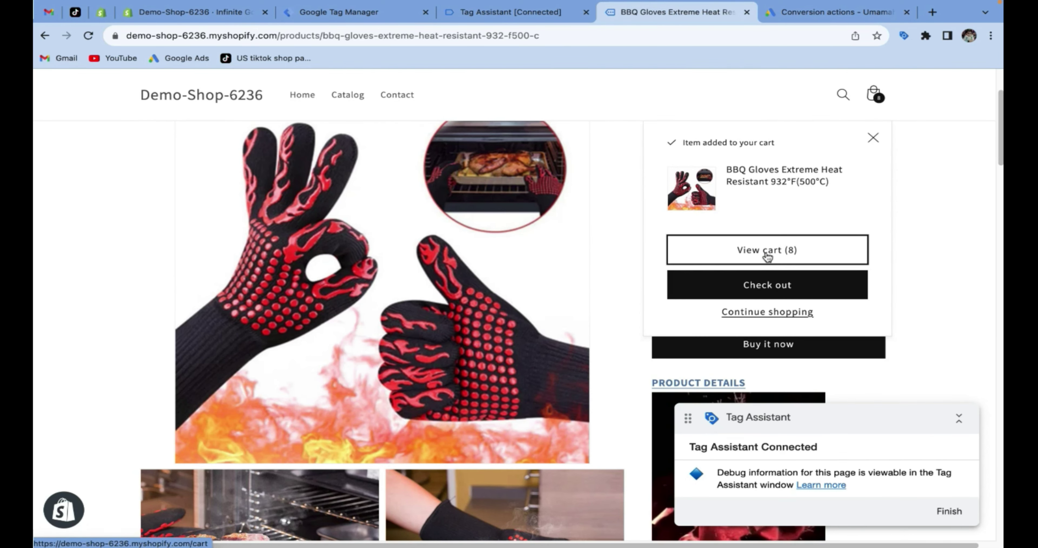
pyautogui.click(766, 257)
# - Check Tag Assistant for the Add_to_cart tag and return to the store to look over the cart
pyautogui.click(538, 16)
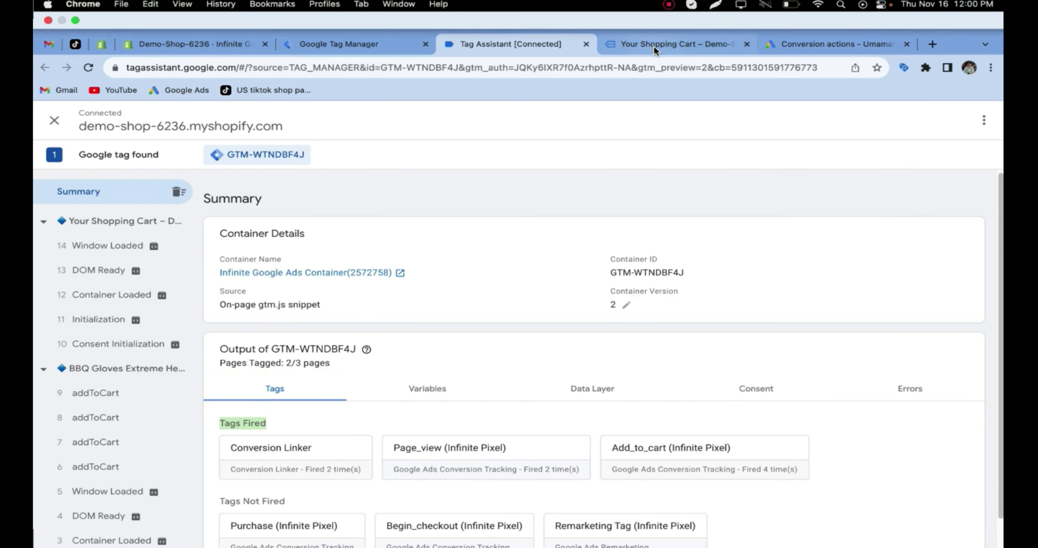
pyautogui.click(677, 12)
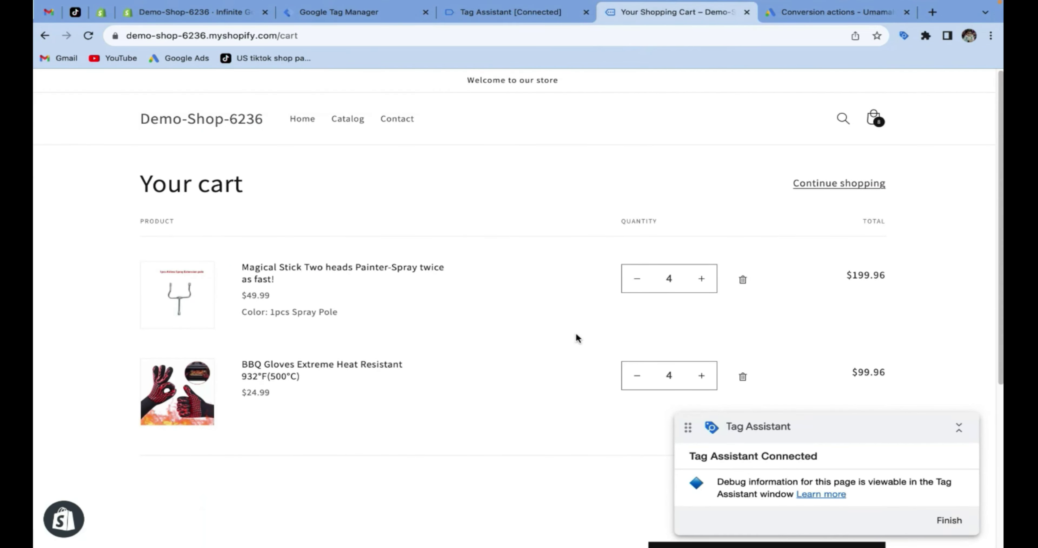
pyautogui.scroll(-2, 576, 334)
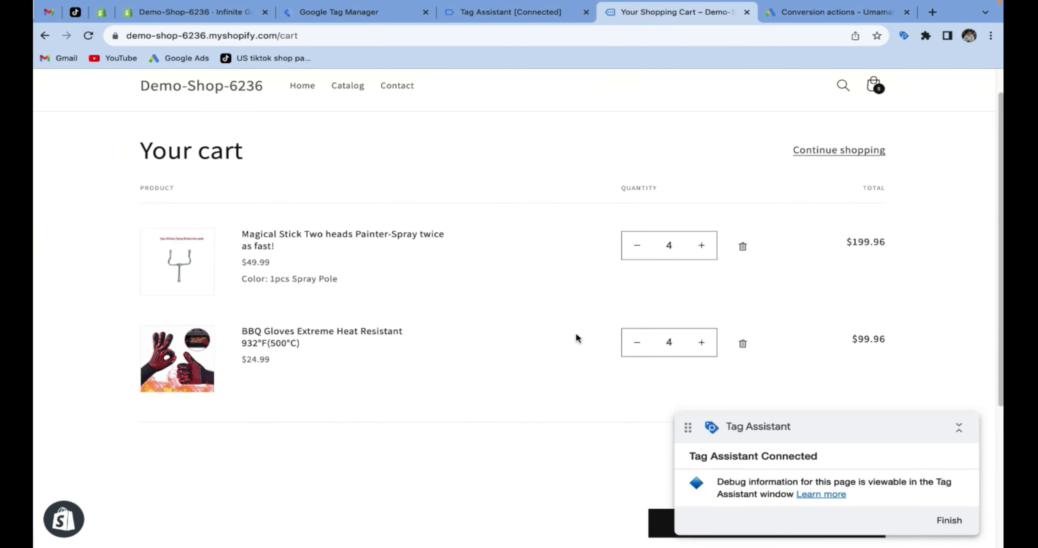
pyautogui.scroll(-3, 576, 335)
pyautogui.scroll(4, 527, 328)
# - Add six Type A and one Type B Toilet Night Light Motion-Sensor LED from the catalog to the cart and proceed to checkout
pyautogui.click(358, 109)
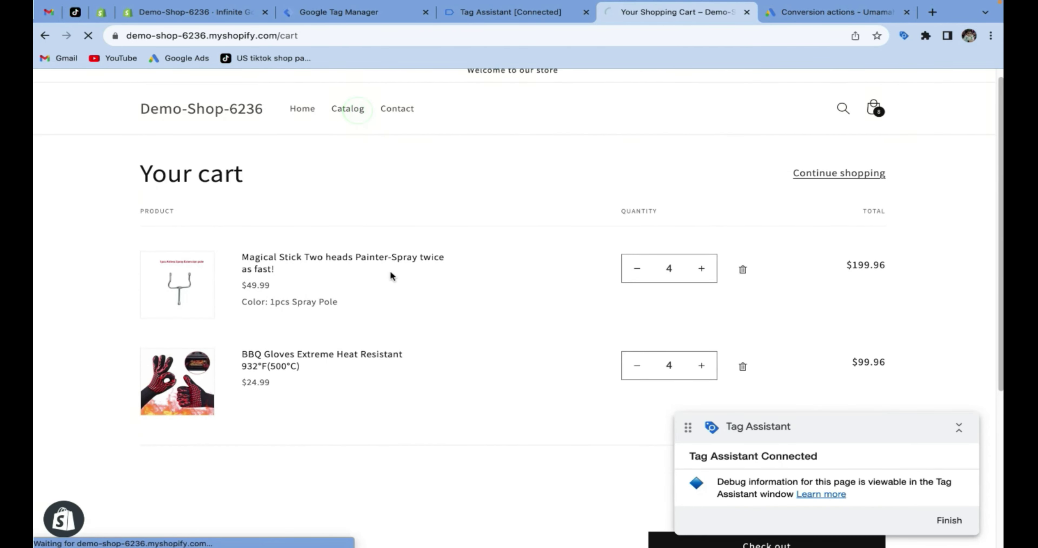
pyautogui.scroll(-10, 390, 273)
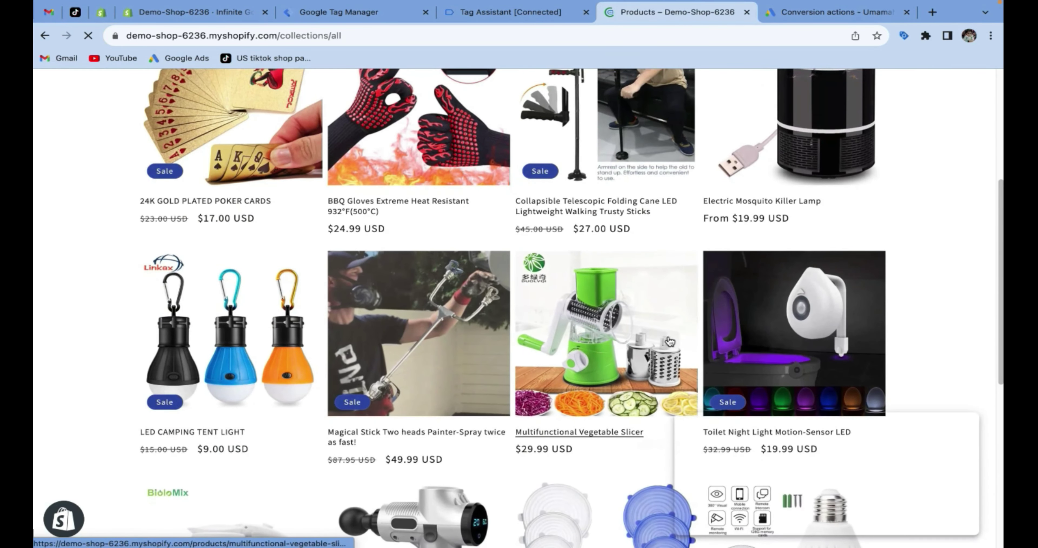
pyautogui.click(747, 330)
pyautogui.click(740, 340)
pyautogui.tripleClick(740, 341)
pyautogui.click(740, 341)
pyautogui.click(758, 377)
pyautogui.click(744, 344)
pyautogui.click(766, 290)
pyautogui.scroll(-2, 762, 310)
pyautogui.click(760, 320)
pyautogui.click(758, 252)
pyautogui.click(692, 315)
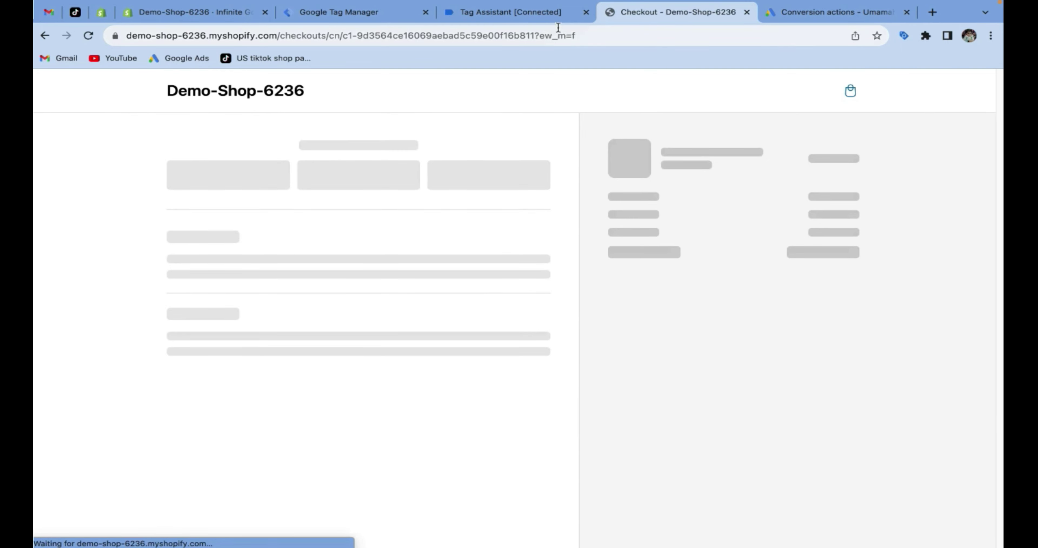
# - Examine the fired and not-fired tags in Tag Assistant after starting the checkout
pyautogui.click(540, 19)
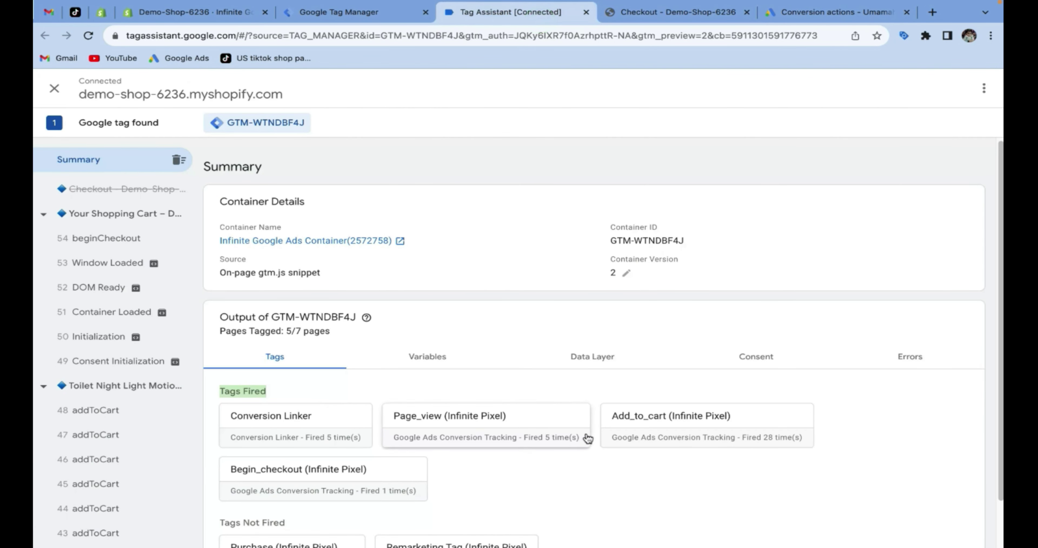
pyautogui.click(218, 387)
pyautogui.scroll(-2, 267, 399)
pyautogui.click(222, 469)
pyautogui.moveTo(291, 469); pyautogui.dragTo(242, 472)
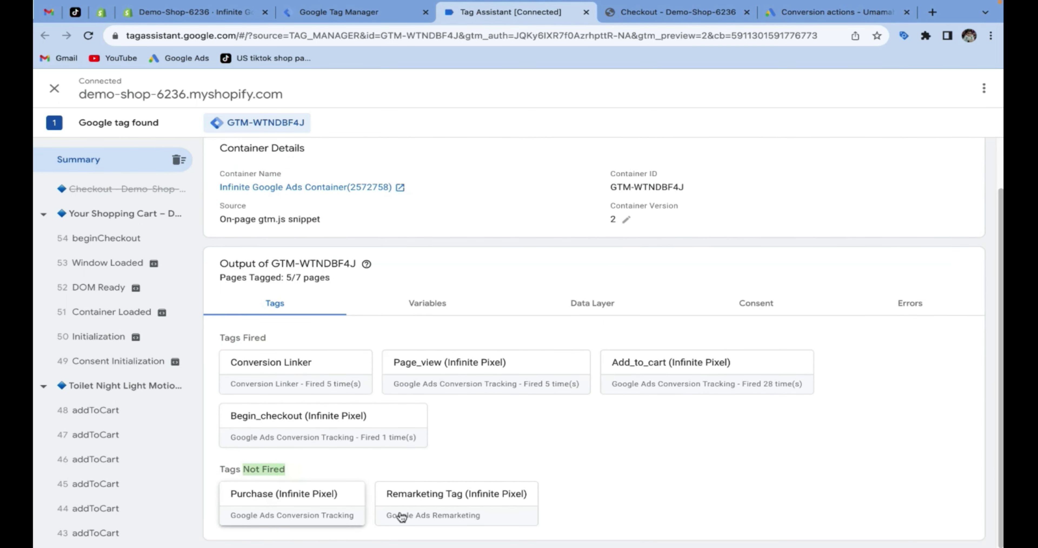
# - Return to the checkout, enter the card number, expiration date and security code, and pay for the order
pyautogui.click(681, 13)
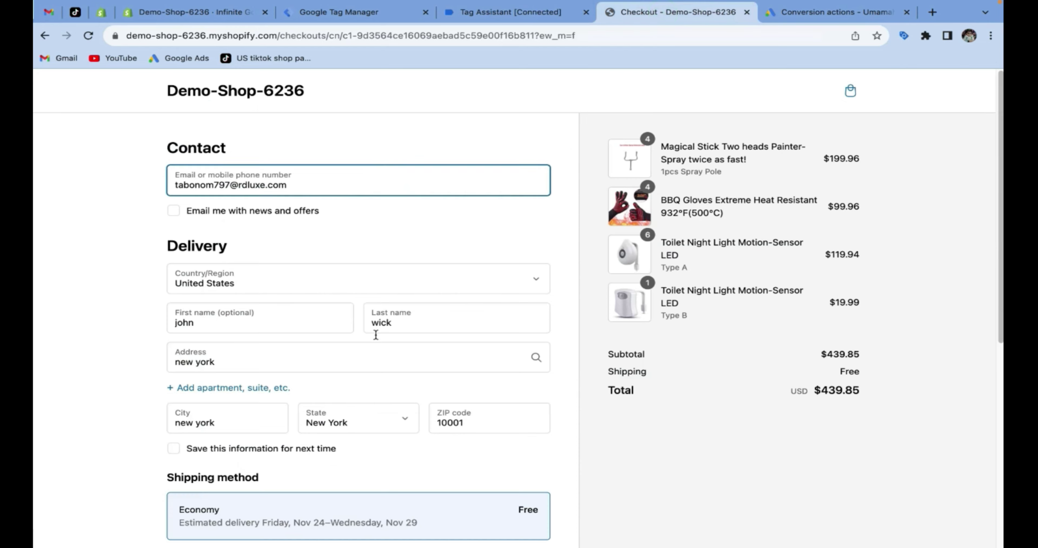
pyautogui.scroll(-5, 361, 367)
pyautogui.click(296, 437)
pyautogui.write('1')
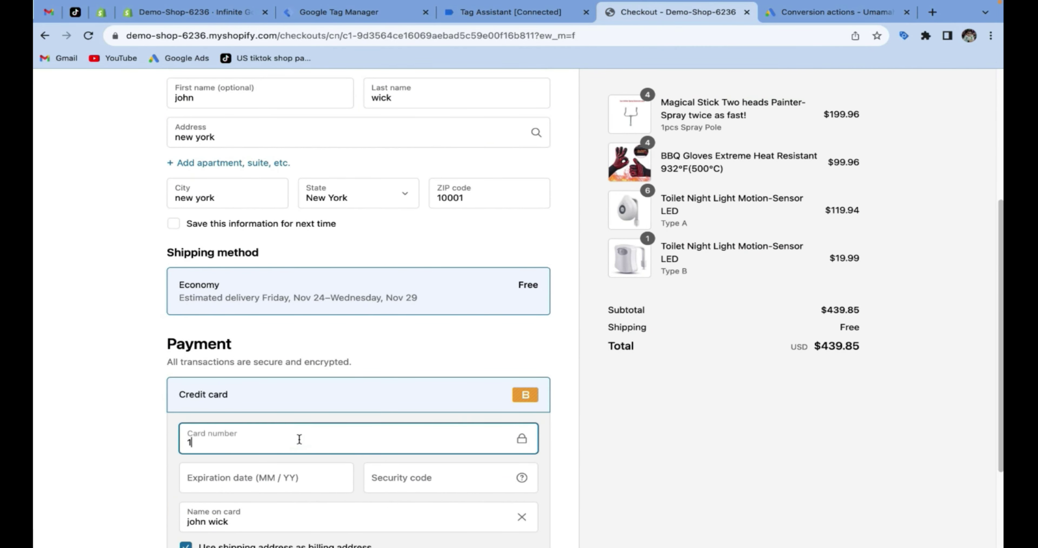
pyautogui.scroll(-3, 299, 440)
pyautogui.click(303, 386)
pyautogui.write('333')
pyautogui.click(389, 380)
pyautogui.write('111')
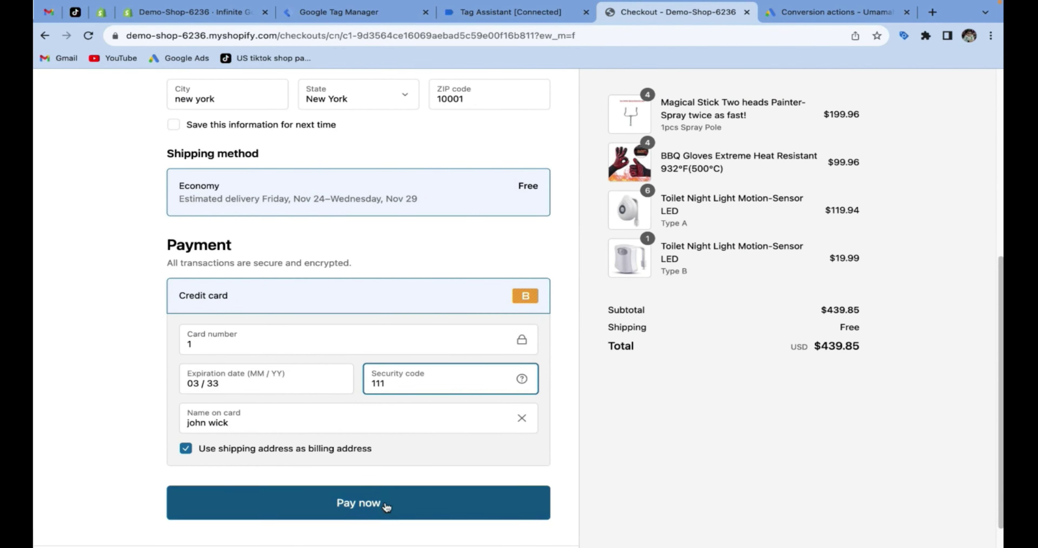
pyautogui.click(386, 505)
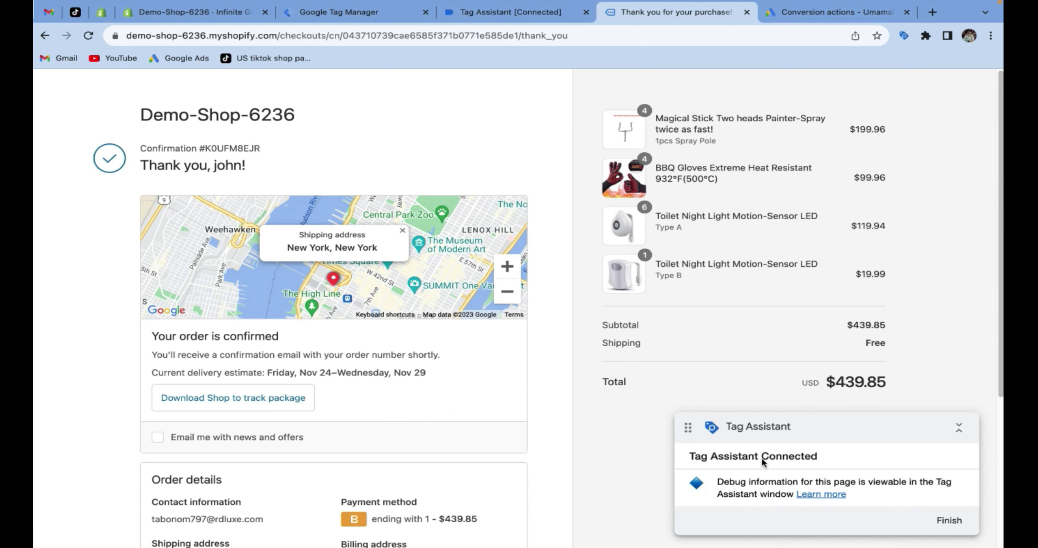
# - Check the thank_you ending of the order confirmation URL and review the purchase tags in Tag Assistant
pyautogui.moveTo(521, 35); pyautogui.dragTo(580, 45)
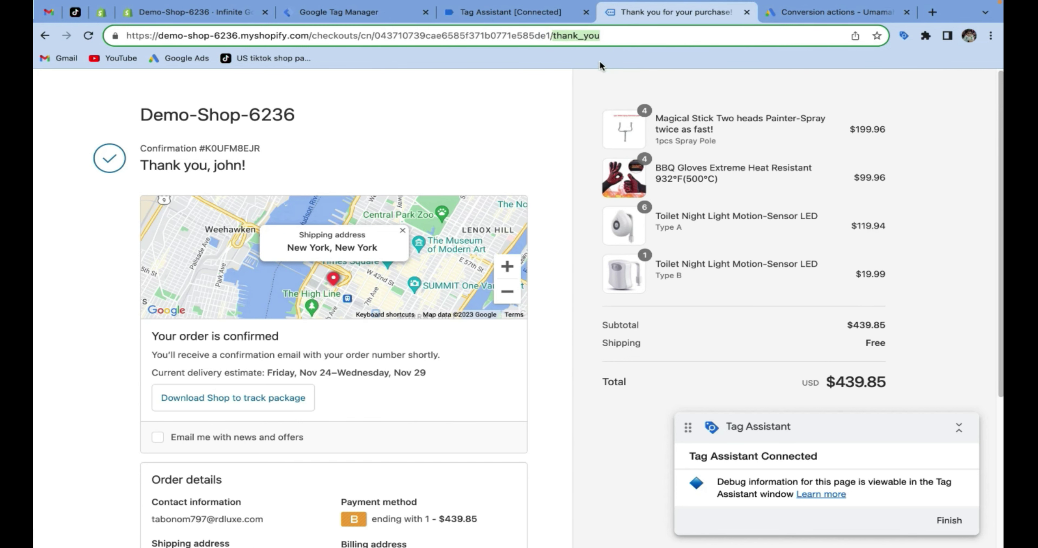
pyautogui.click(551, 18)
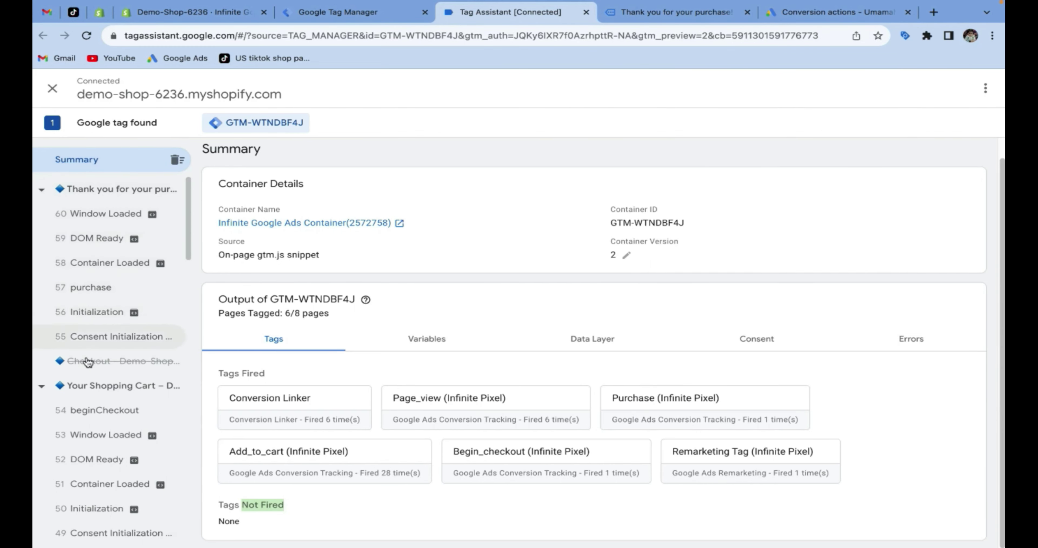
# - Examine the data layer values of the purchase event, from the order value and items to the customer details
pyautogui.click(94, 291)
pyautogui.click(581, 298)
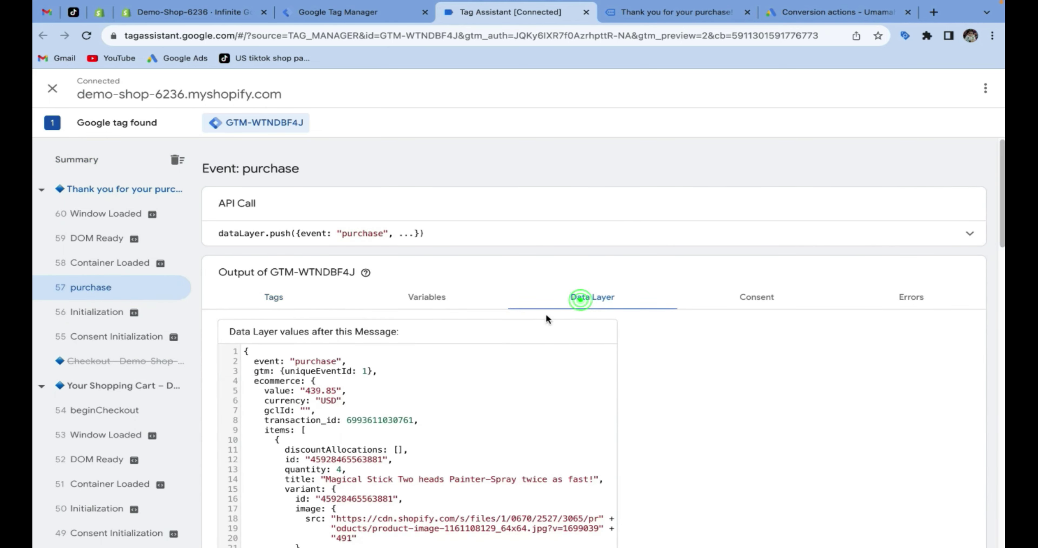
pyautogui.scroll(-9, 442, 379)
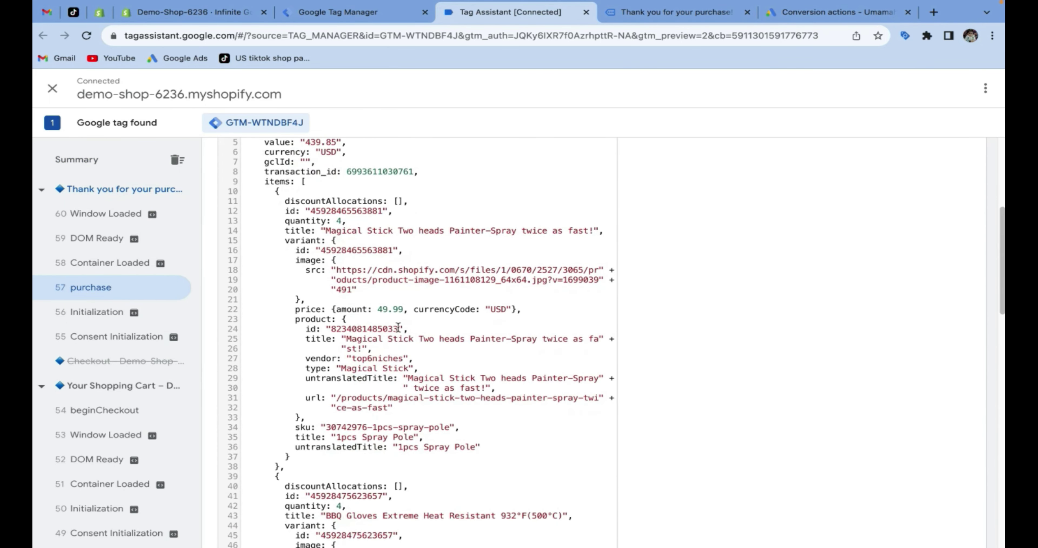
pyautogui.scroll(-10, 397, 348)
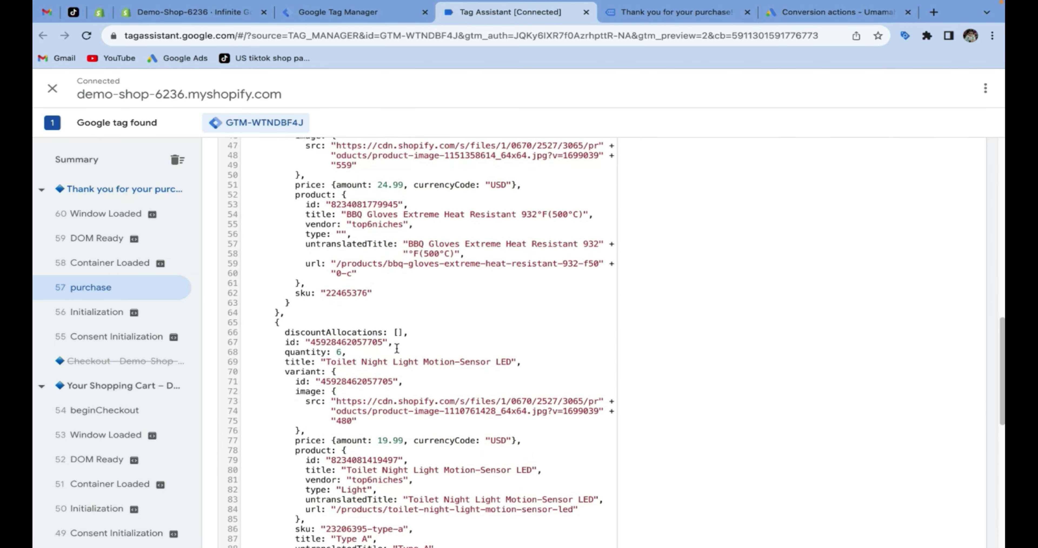
pyautogui.scroll(-8, 397, 348)
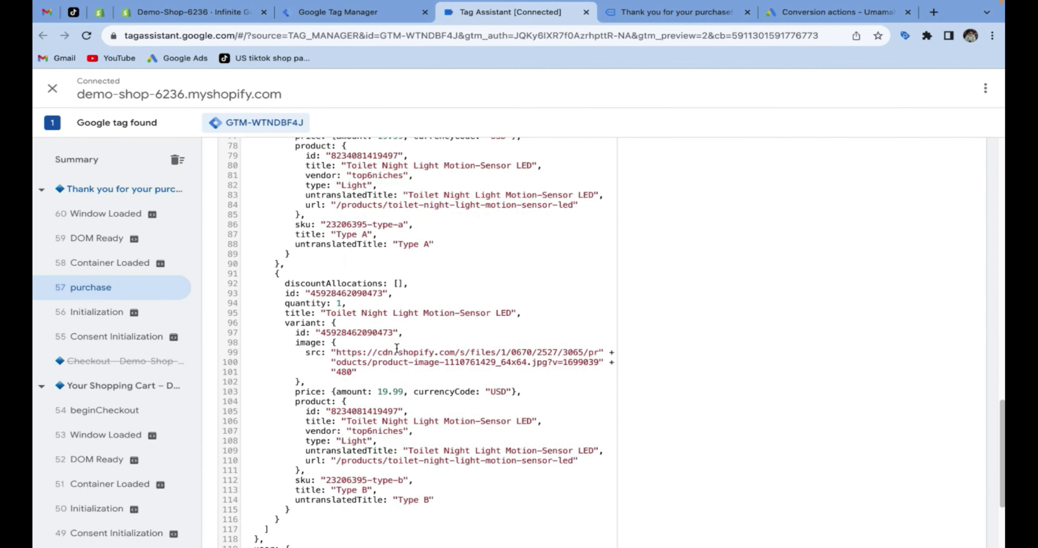
pyautogui.scroll(-2, 397, 348)
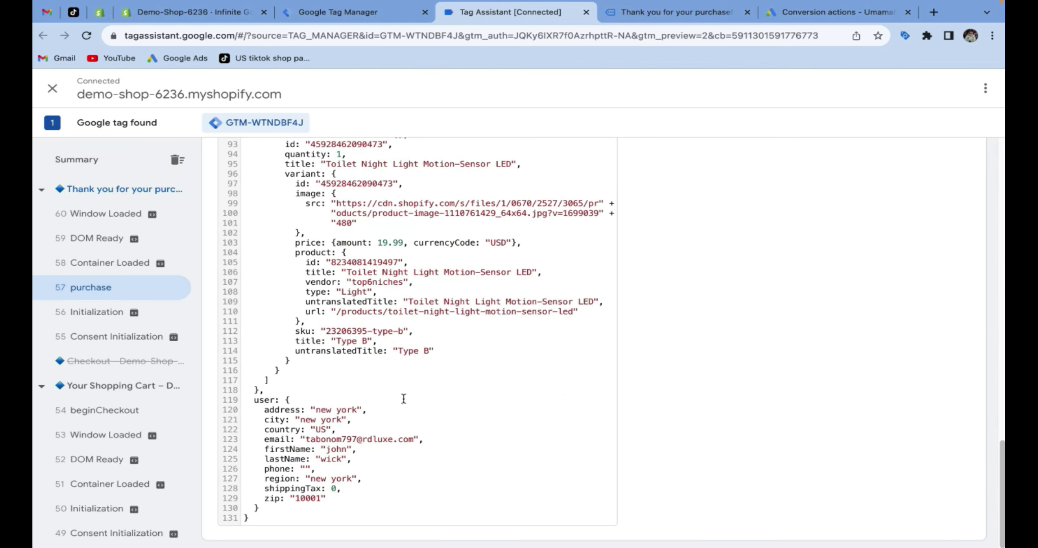
pyautogui.scroll(18, 403, 399)
pyautogui.scroll(8, 380, 353)
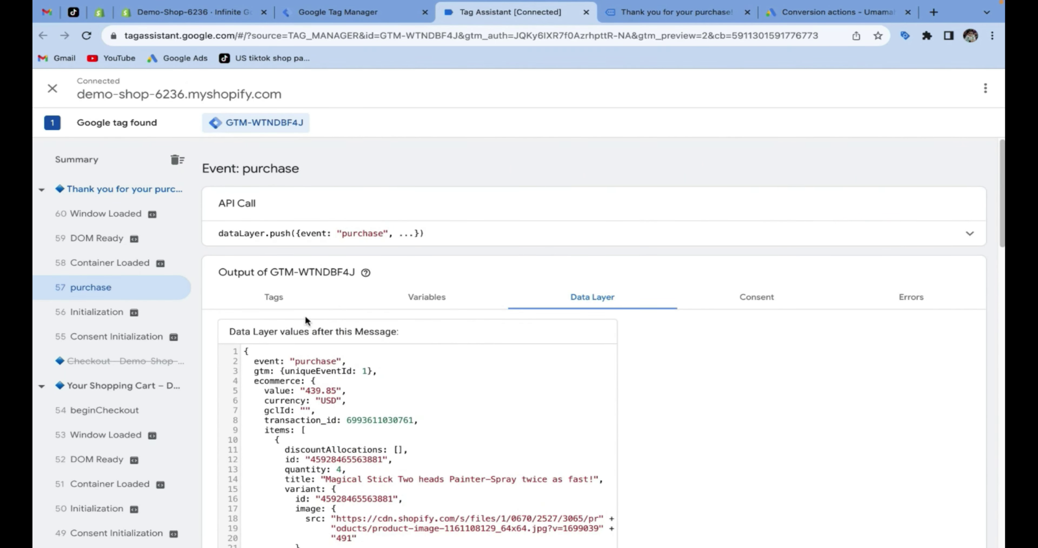
pyautogui.moveTo(250, 357); pyautogui.dragTo(351, 421)
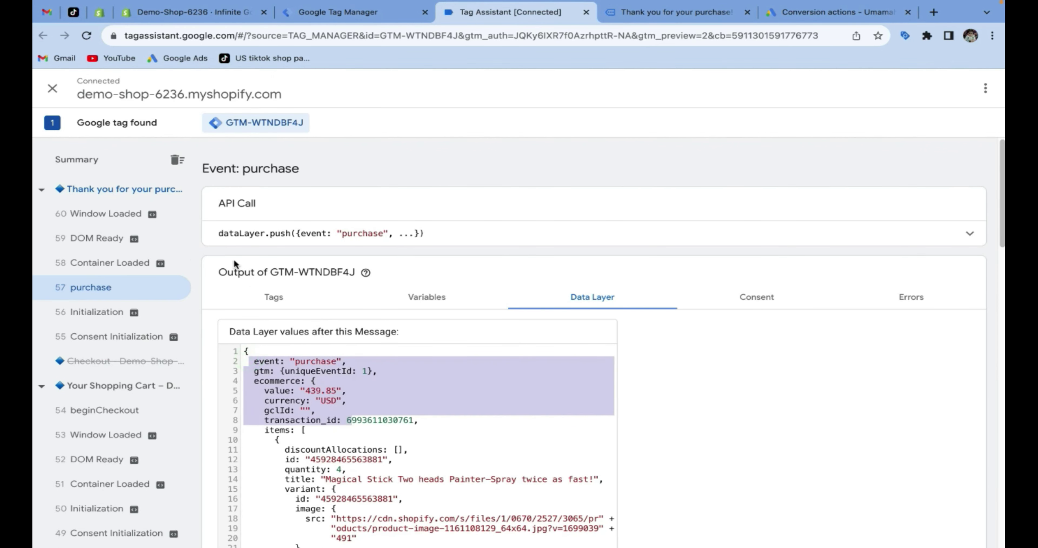
# - Return to the container summary in Tag Assistant and review its fired and not-fired tags
pyautogui.click(77, 160)
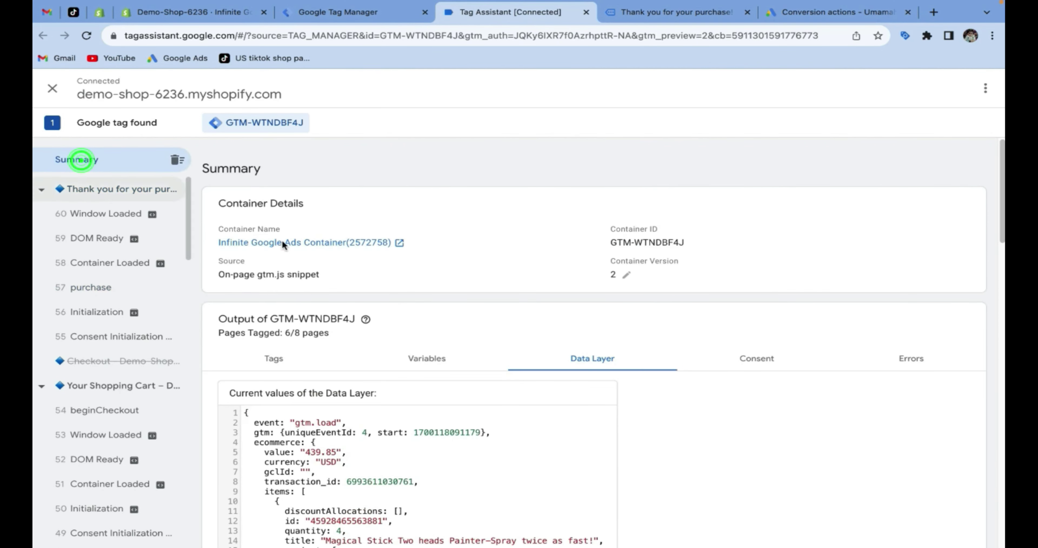
pyautogui.scroll(-2, 299, 269)
pyautogui.scroll(3, 309, 327)
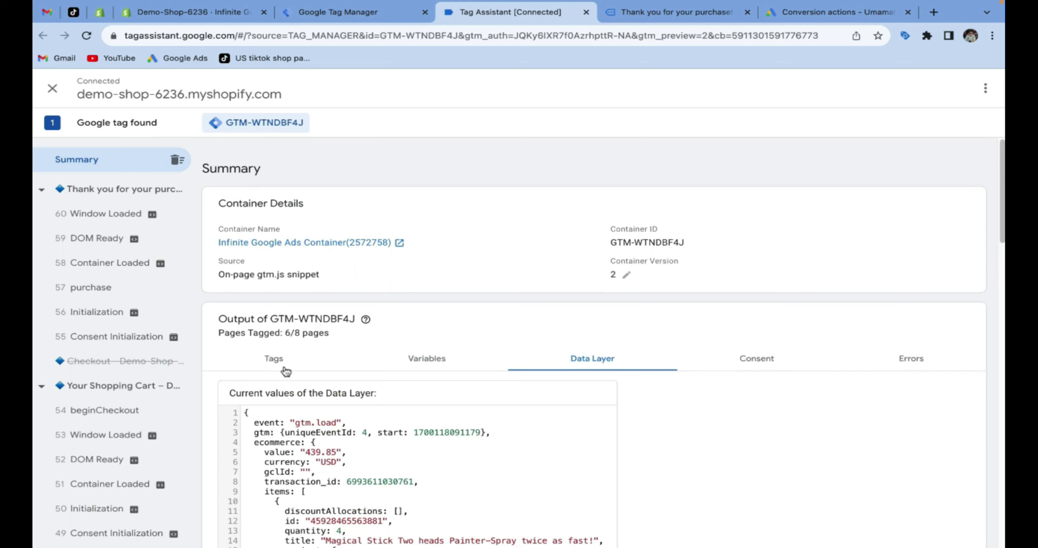
pyautogui.click(279, 364)
pyautogui.scroll(-1, 403, 381)
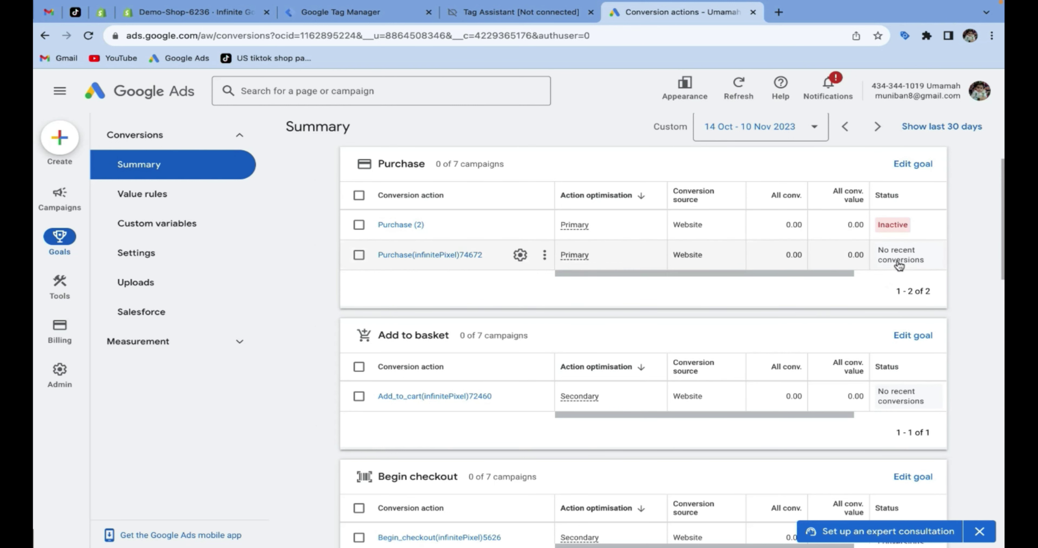
# - In Google Ads, review the statuses of the infinitePixel purchase, add-to-cart, begin-checkout and page-view conversion actions, comparing them with SignUp 2024
pyautogui.moveTo(900, 264)
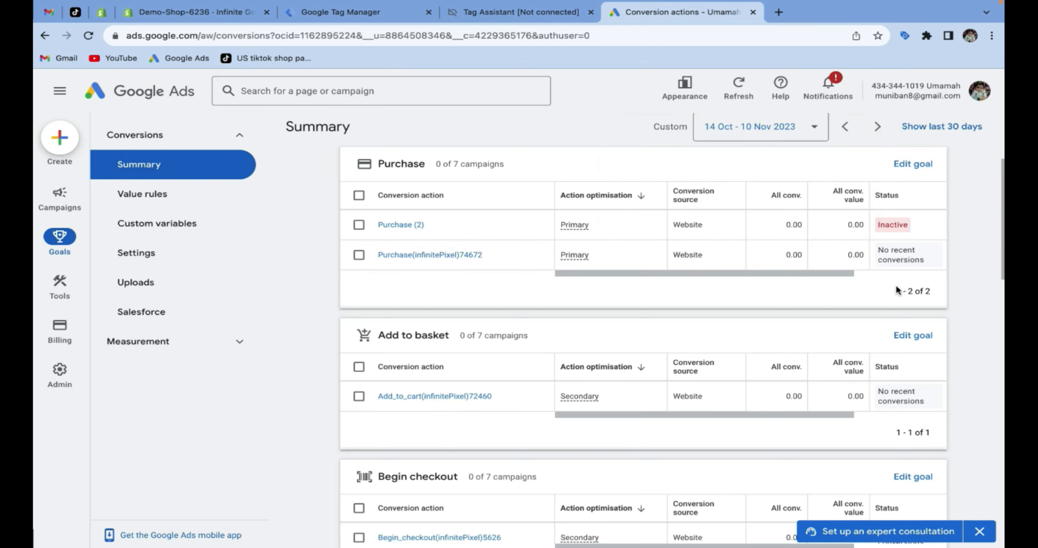
pyautogui.scroll(-3, 898, 282)
pyautogui.scroll(-3, 897, 290)
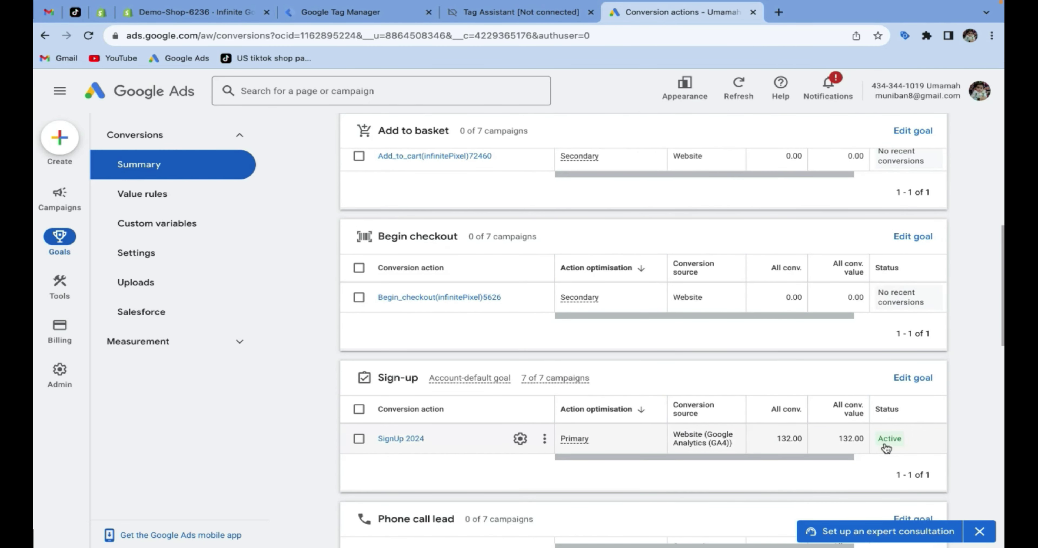
pyautogui.moveTo(886, 446)
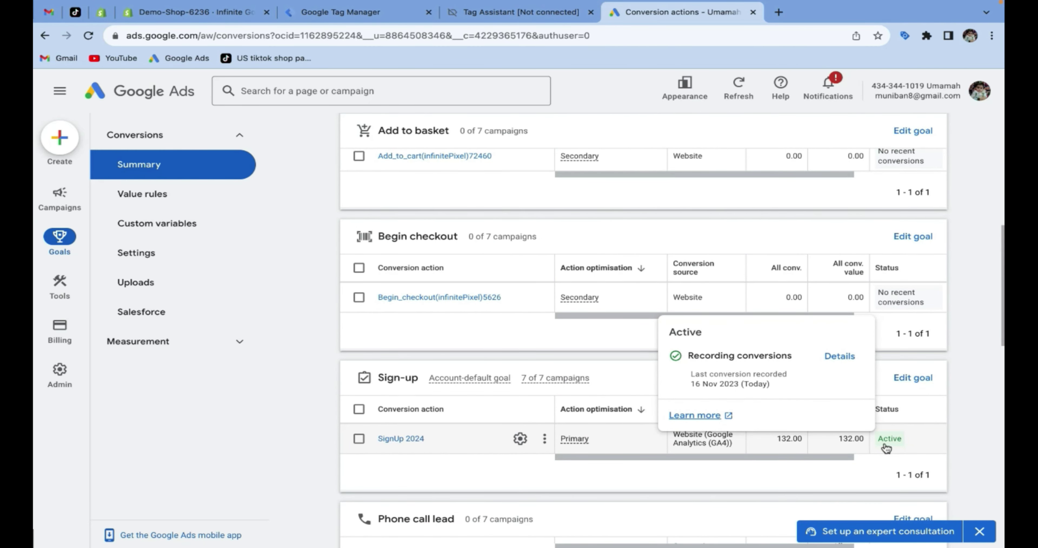
pyautogui.scroll(1, 887, 441)
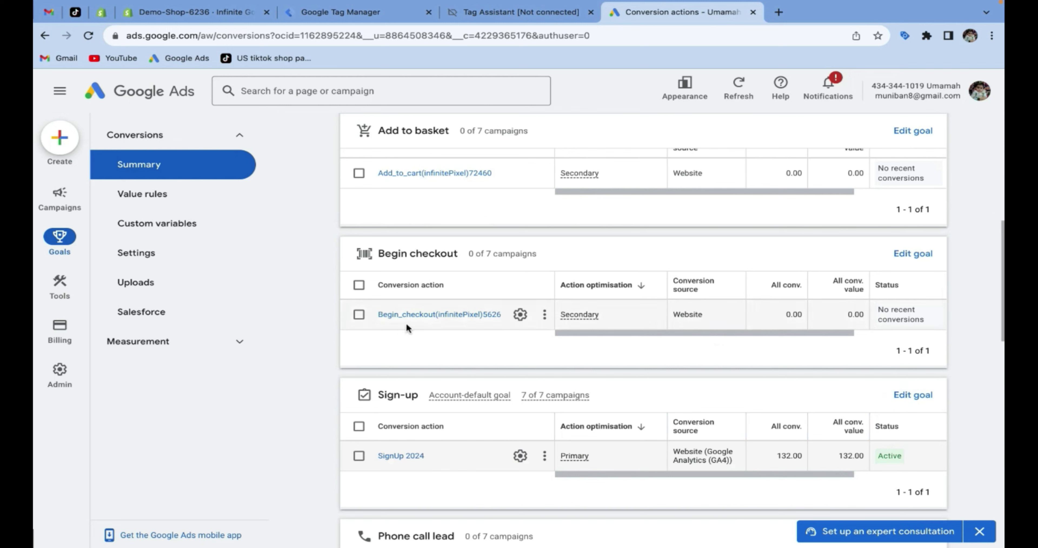
pyautogui.scroll(-5, 874, 257)
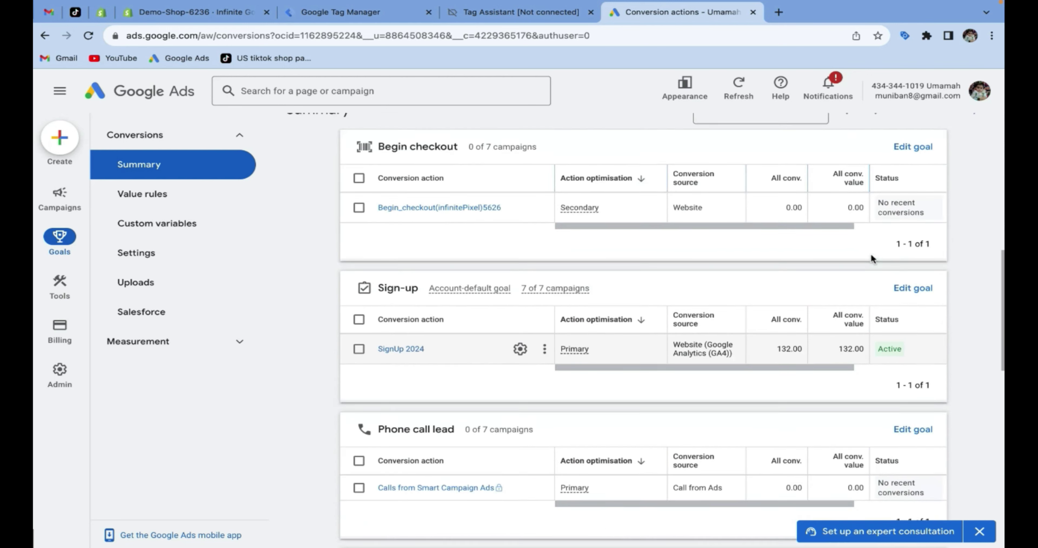
pyautogui.scroll(-7, 857, 386)
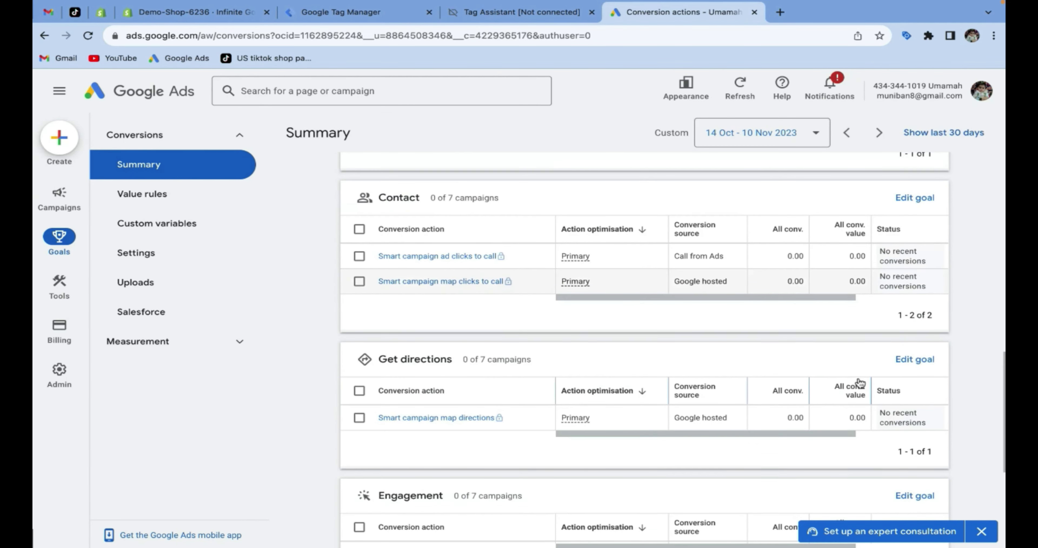
pyautogui.scroll(-4, 861, 385)
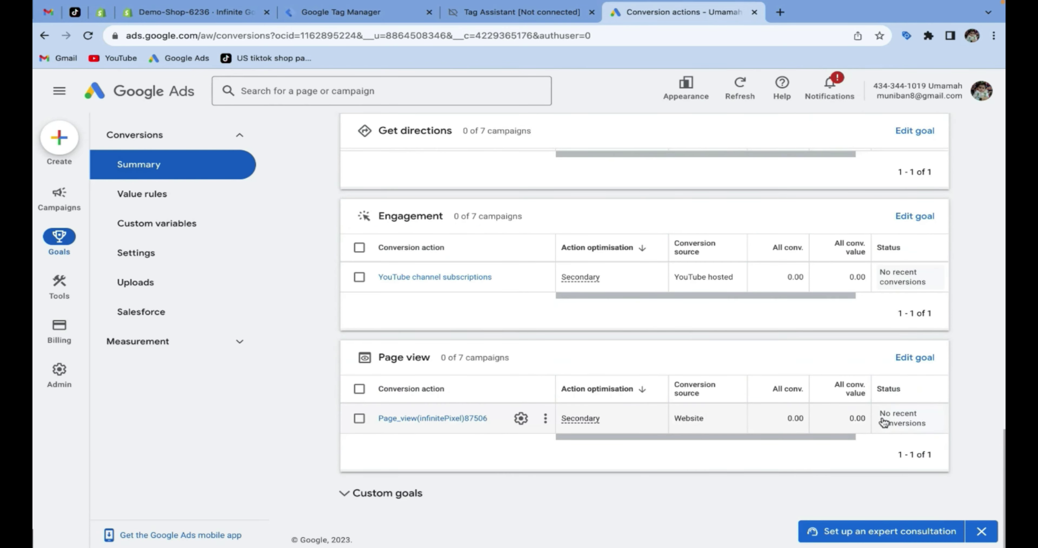
pyautogui.scroll(20, 883, 403)
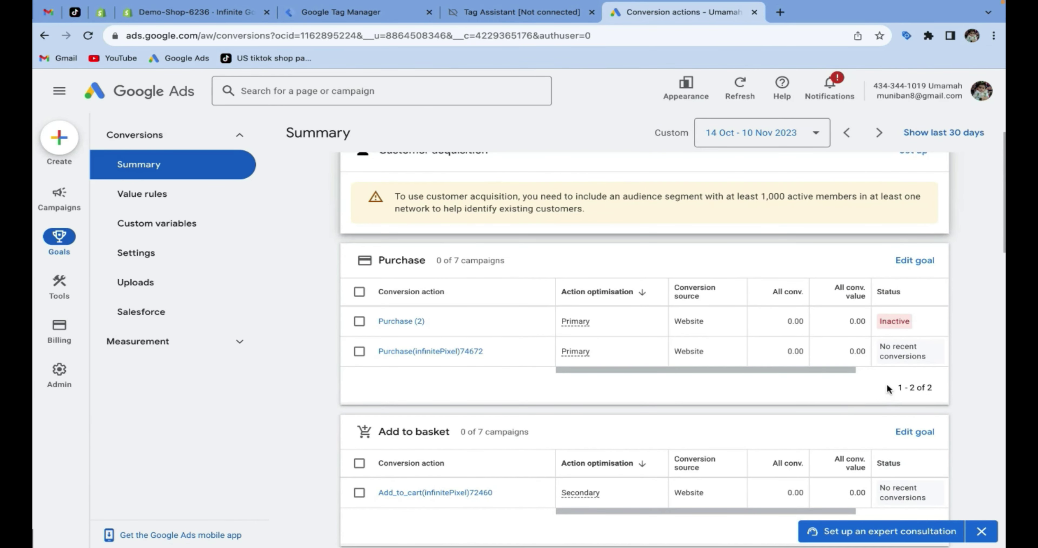
pyautogui.scroll(-3, 867, 399)
pyautogui.scroll(4, 866, 415)
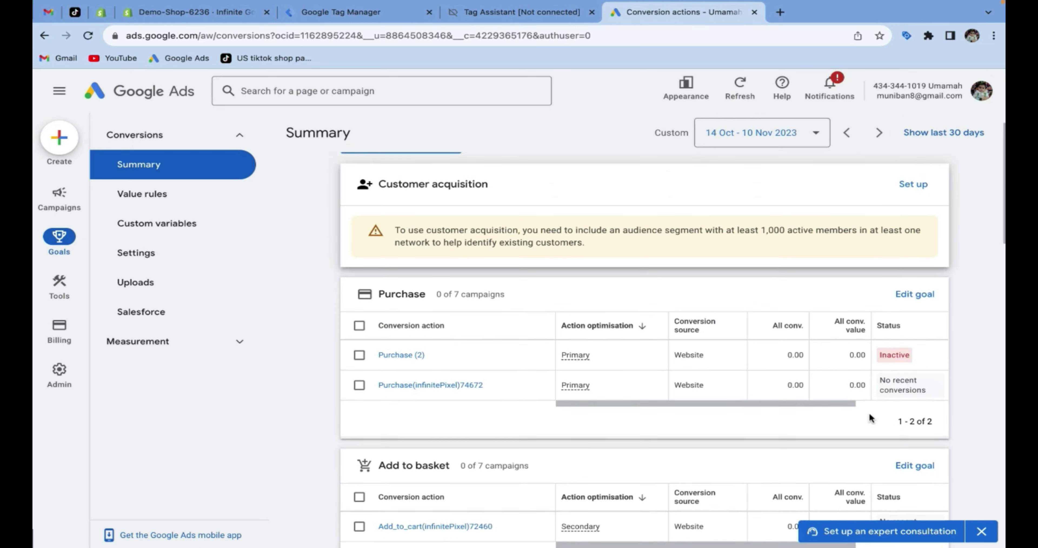
# - Read the status details of the Purchase (2) and Purchase(infinitePixel)74672 conversion actions
pyautogui.moveTo(893, 365)
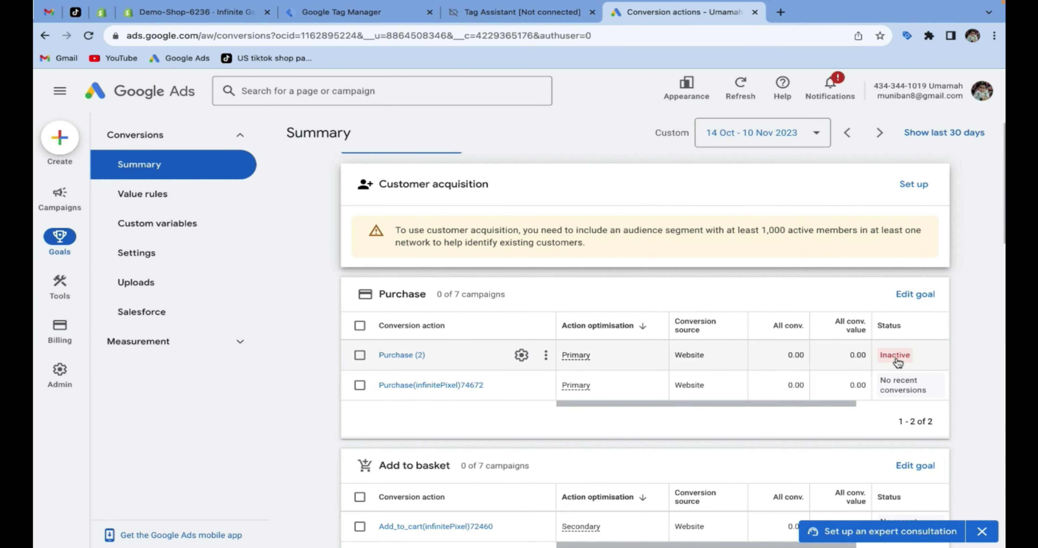
pyautogui.tripleClick(745, 277)
pyautogui.doubleClick(798, 267)
pyautogui.click(758, 289)
pyautogui.moveTo(879, 392)
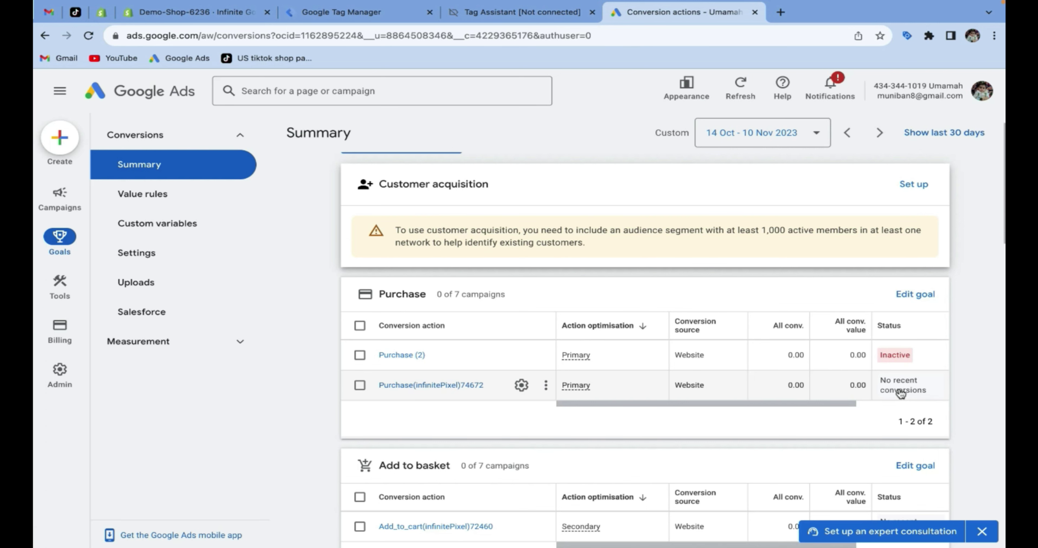
# - Check the status details of the SignUp 2024 conversion action and return to the Purchase goal
pyautogui.scroll(-8, 895, 391)
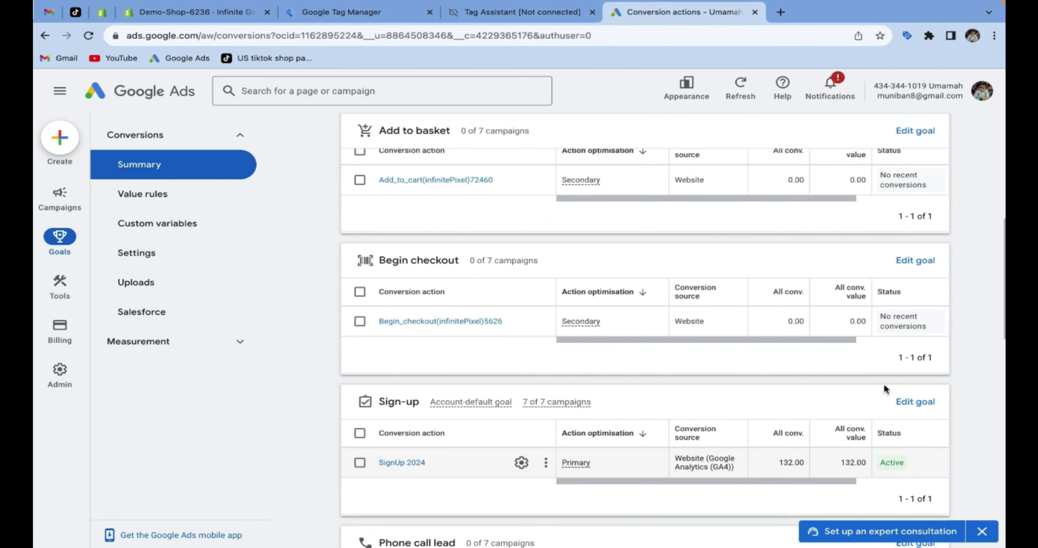
pyautogui.moveTo(889, 470)
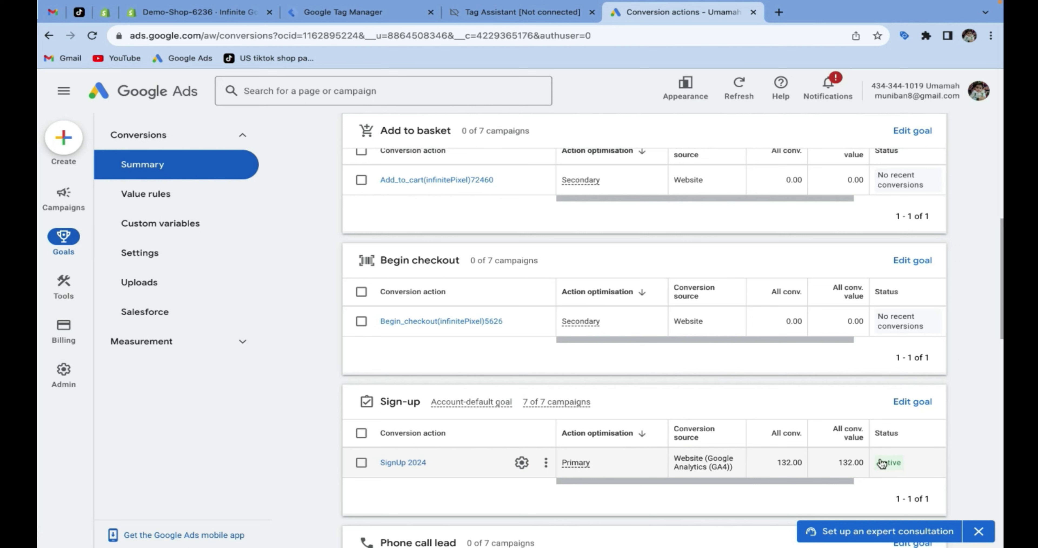
pyautogui.moveTo(899, 463)
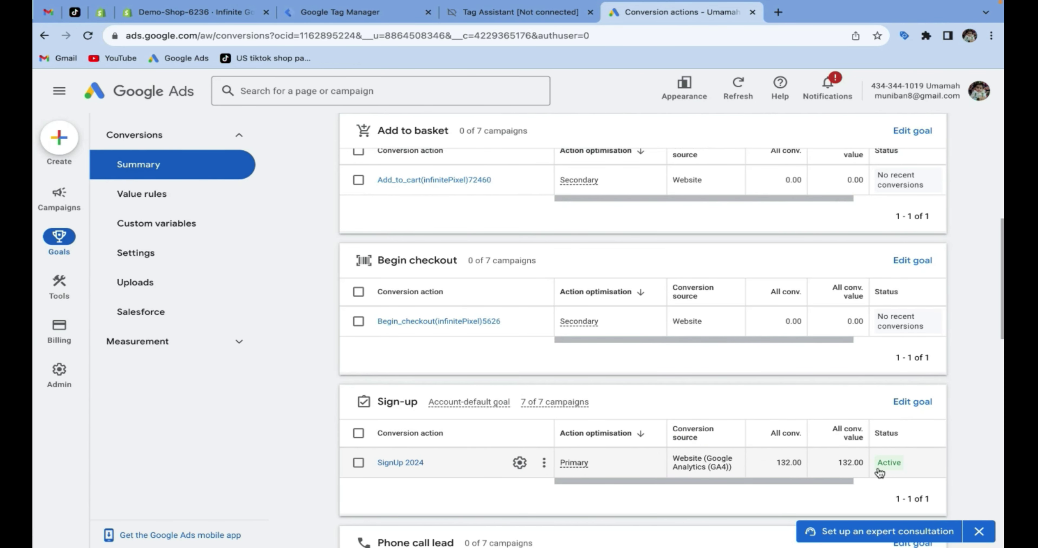
pyautogui.moveTo(890, 470)
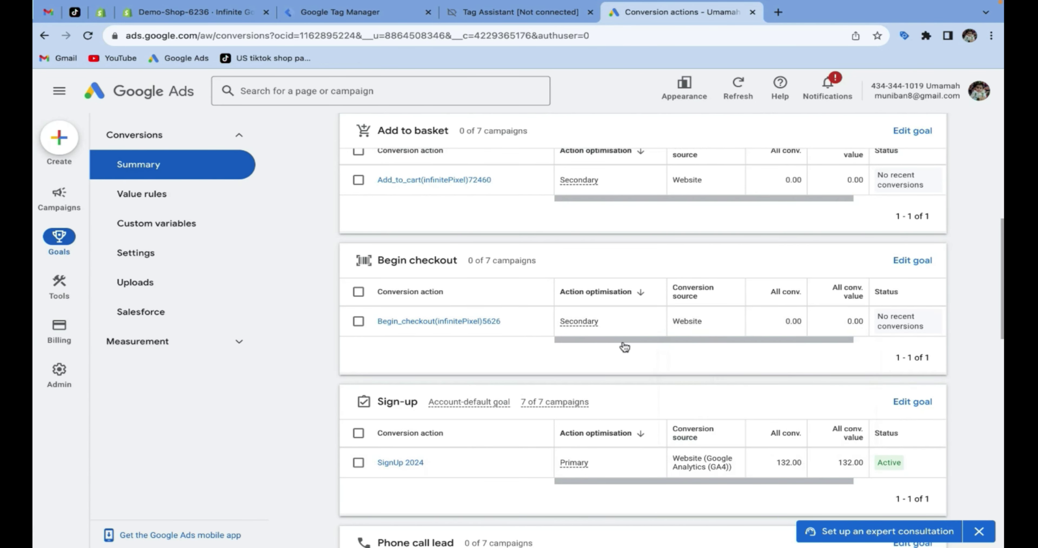
pyautogui.scroll(5, 647, 354)
pyautogui.scroll(3, 649, 360)
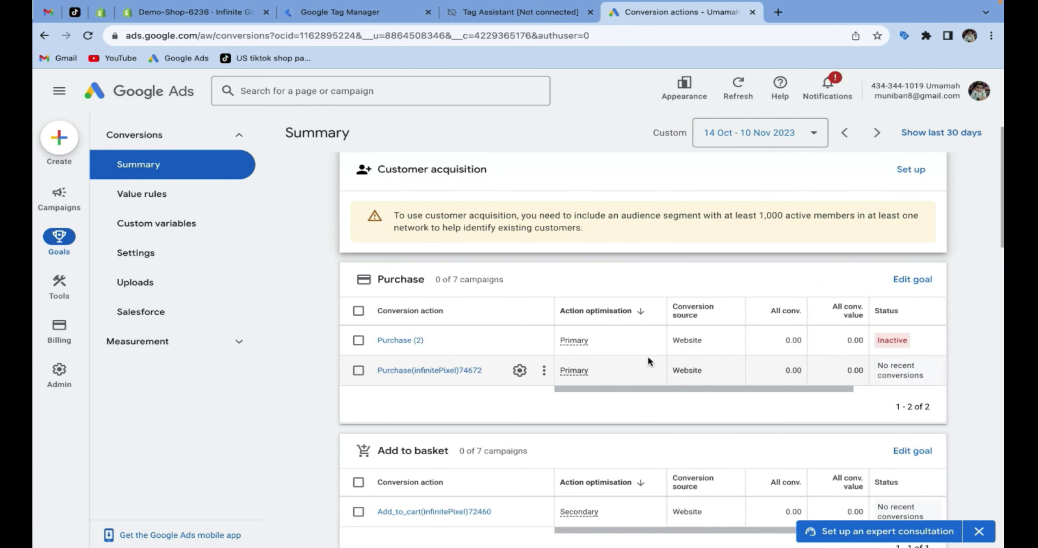